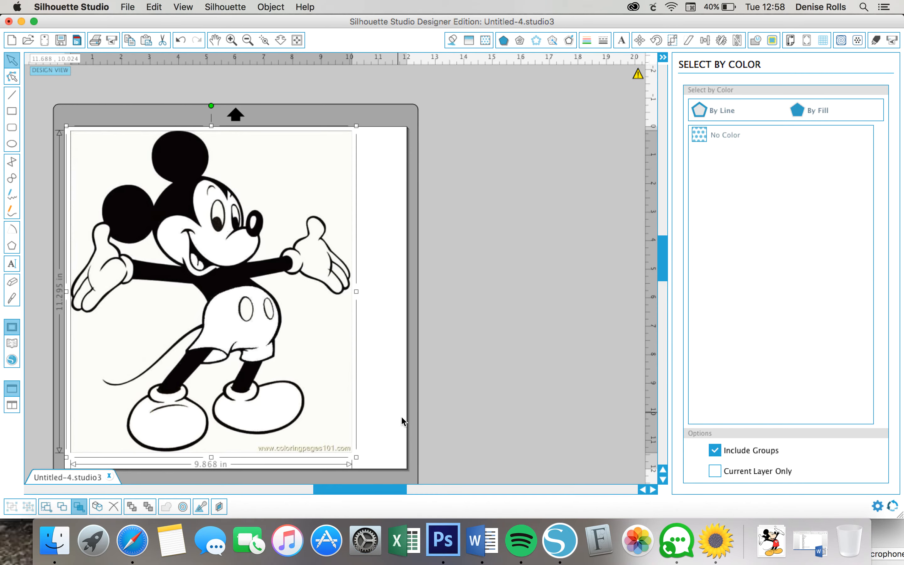
Shift the Mickey picture nearer the page's center and select a trace area of about 10.7 by 11.5 in around it.
{"action": "left_click_drag", "start_coordinate": [269, 340], "coordinate": [294, 341]}
{"action": "left_click", "coordinate": [403, 329]}
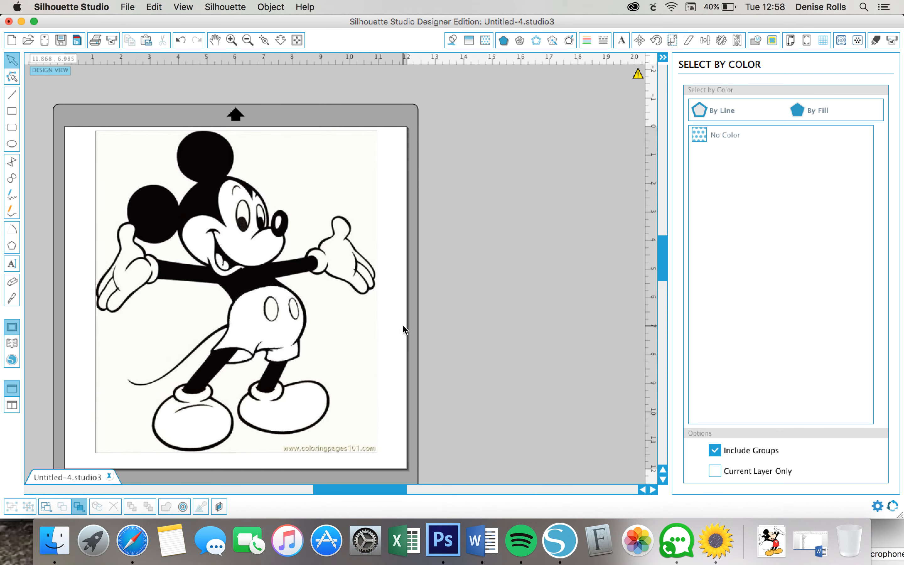
{"action": "left_click", "coordinate": [772, 41]}
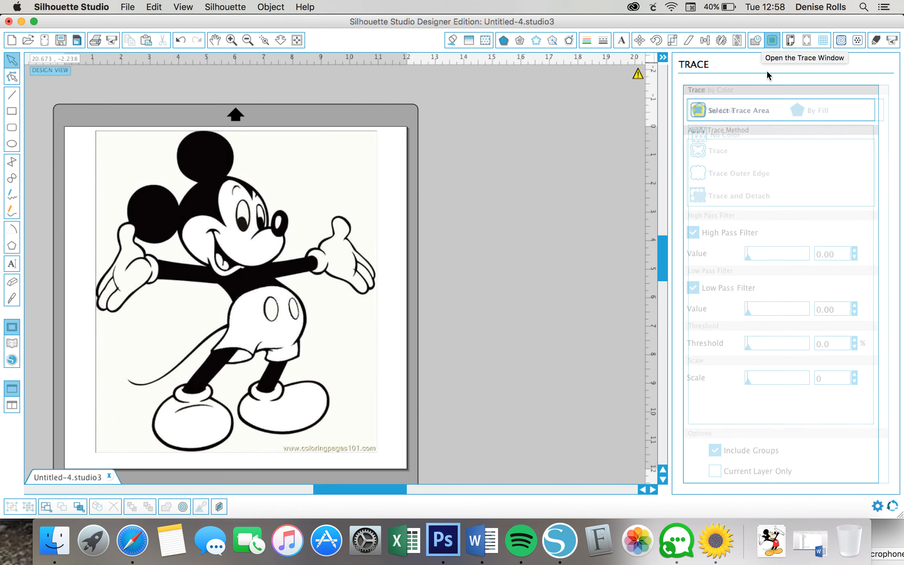
{"action": "left_click", "coordinate": [739, 110]}
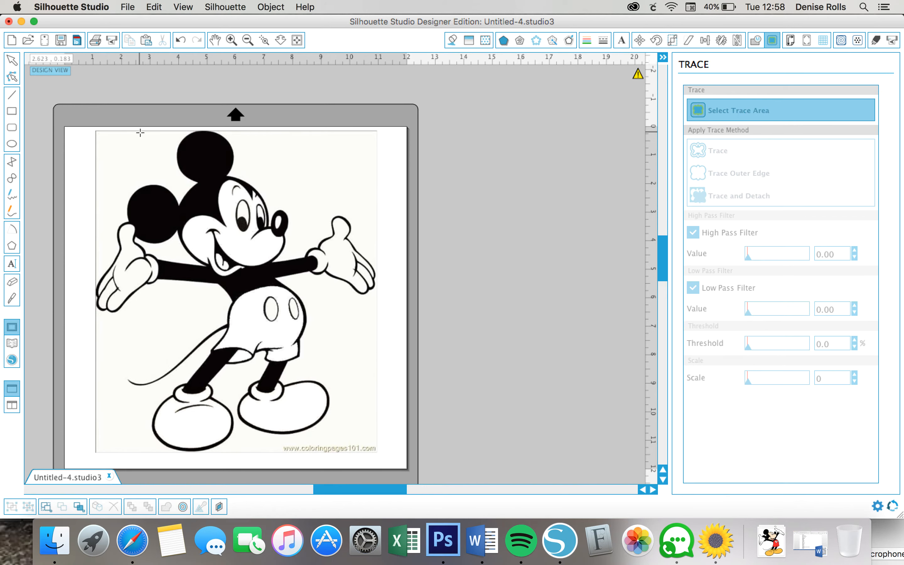
{"action": "mouse_move", "coordinate": [96, 131]}
{"action": "left_mouse_down"}
{"action": "mouse_move", "coordinate": [147, 309]}
{"action": "mouse_move", "coordinate": [400, 462]}
{"action": "left_mouse_up"}
{"action": "left_click_drag", "start_coordinate": [248, 127], "coordinate": [248, 126]}
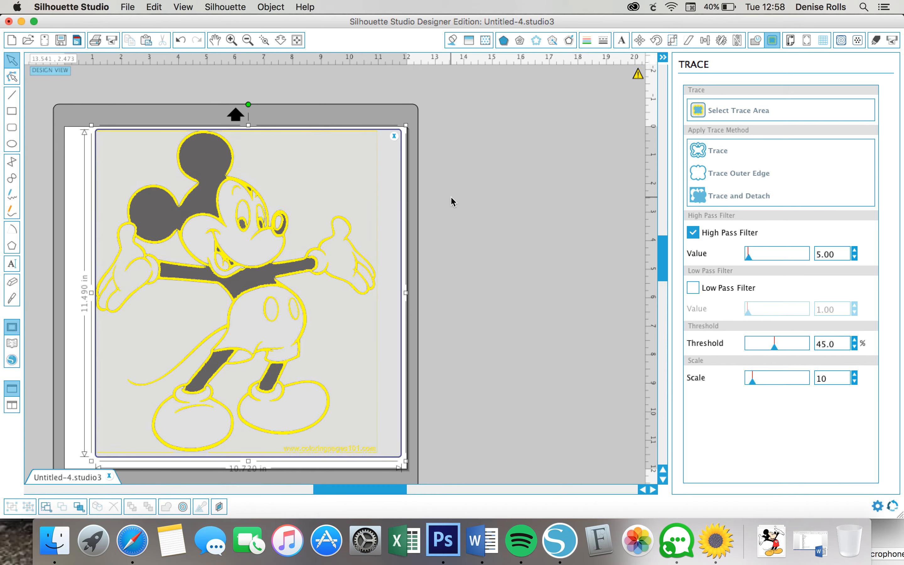
Turn off the High Pass Filter for the trace and set the threshold to 47.0 %.
{"action": "left_click_drag", "start_coordinate": [748, 255], "coordinate": [777, 255]}
{"action": "left_click_drag", "start_coordinate": [774, 352], "coordinate": [759, 348]}
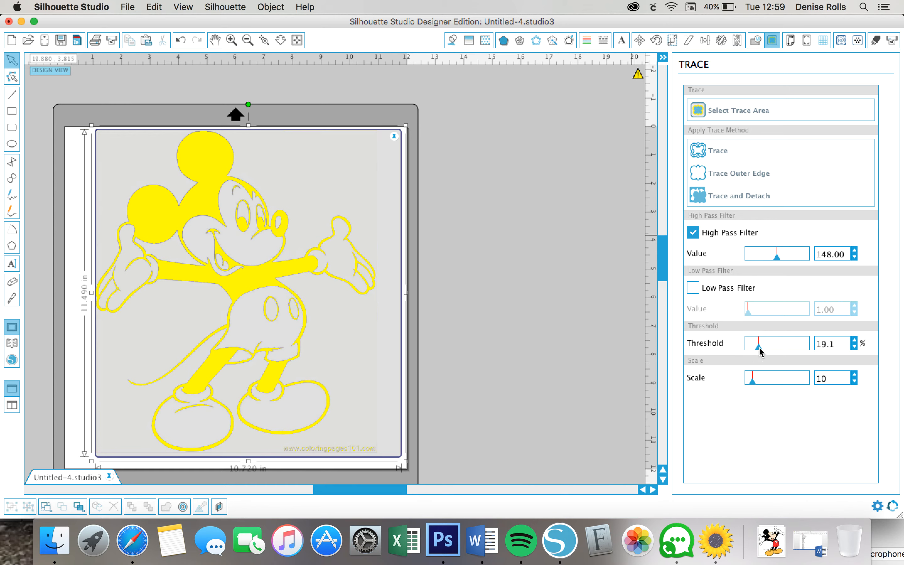
{"action": "left_click", "coordinate": [693, 233]}
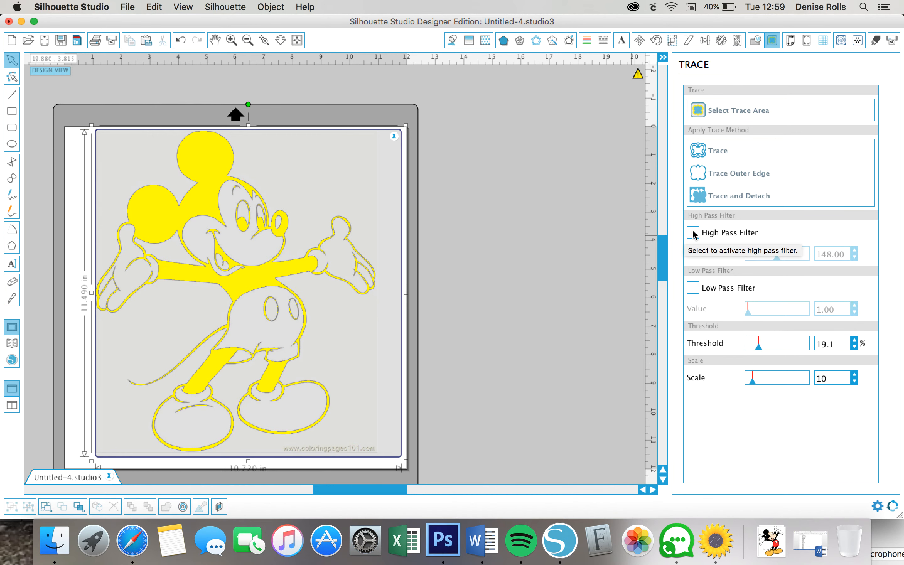
{"action": "left_click_drag", "start_coordinate": [761, 349], "coordinate": [776, 351]}
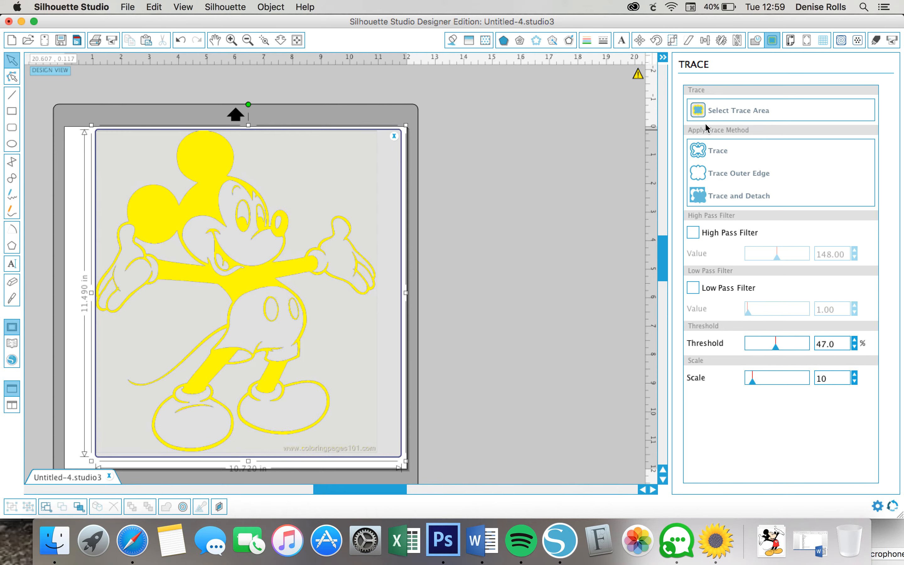
Trace the Mickey picture and delete the original image, keeping only the traced outlines.
{"action": "left_click", "coordinate": [697, 151]}
{"action": "mouse_move", "coordinate": [337, 177]}
{"action": "left_mouse_down"}
{"action": "mouse_move", "coordinate": [659, 192]}
{"action": "mouse_move", "coordinate": [645, 192]}
{"action": "left_mouse_up"}
{"action": "key", "text": "Delete"}
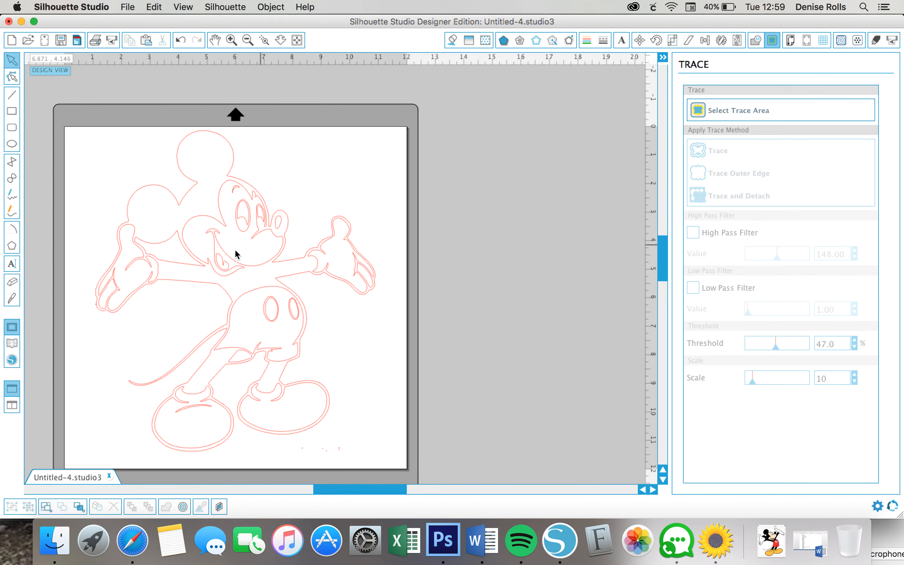
Release the compound path of the traced Mickey outline into separate shapes.
{"action": "left_click", "coordinate": [279, 254]}
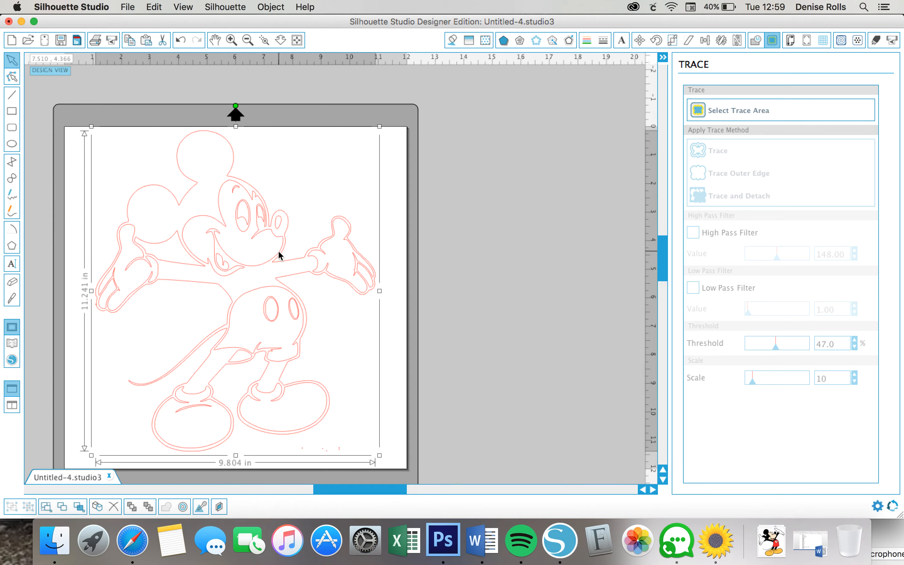
{"action": "left_click", "coordinate": [266, 3]}
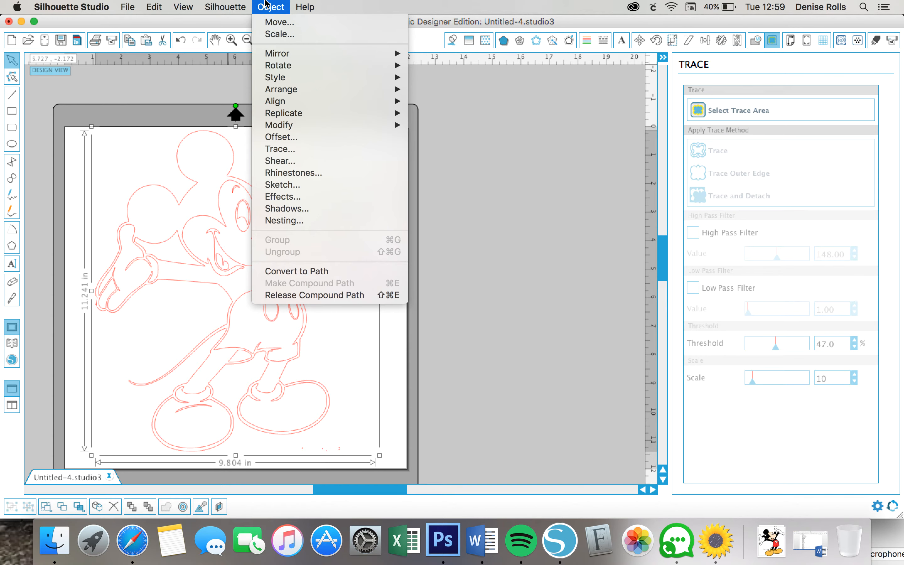
{"action": "left_click", "coordinate": [296, 295]}
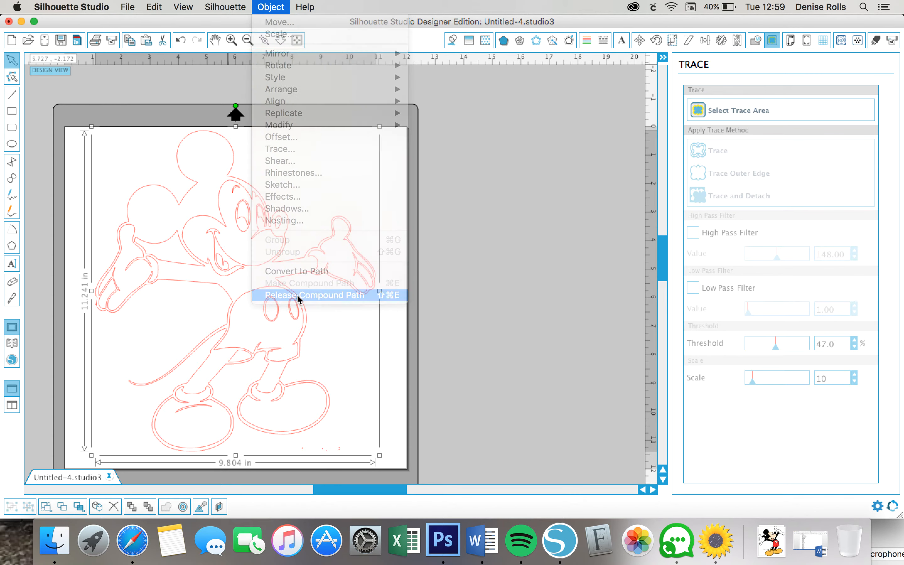
Delete the leftover watermark fragments below the feet and the tiny stray shape beside the hand.
{"action": "left_click_drag", "start_coordinate": [452, 481], "coordinate": [292, 446]}
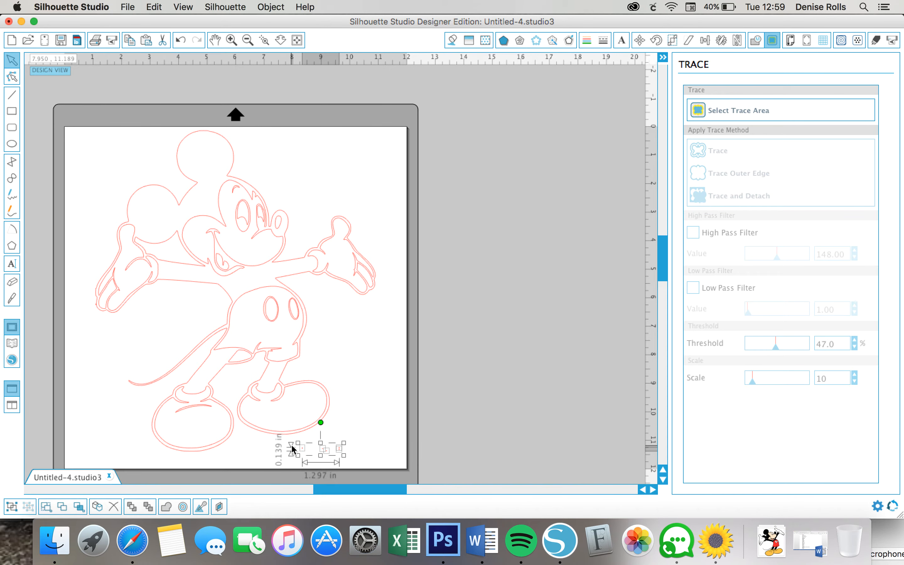
{"action": "key", "text": "Delete"}
{"action": "left_click", "coordinate": [96, 302]}
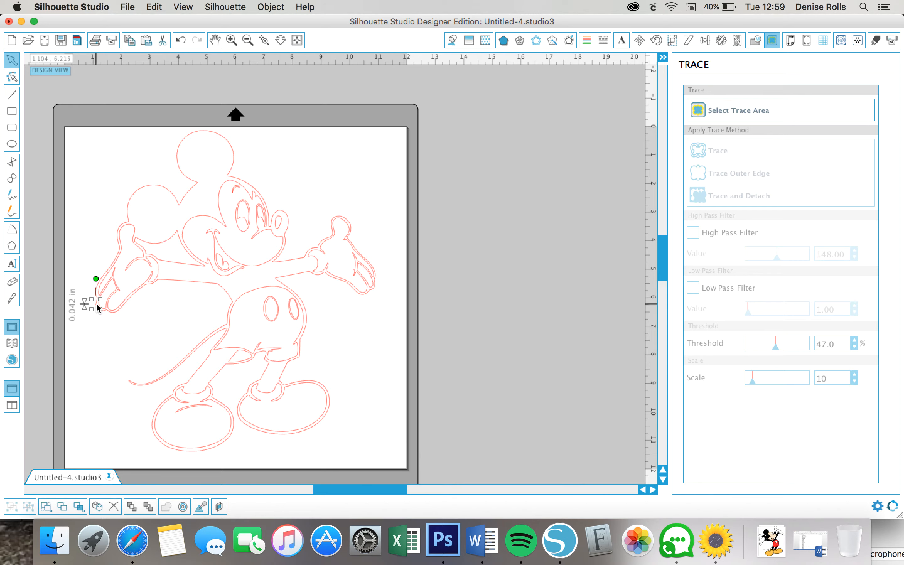
{"action": "key", "text": "Delete"}
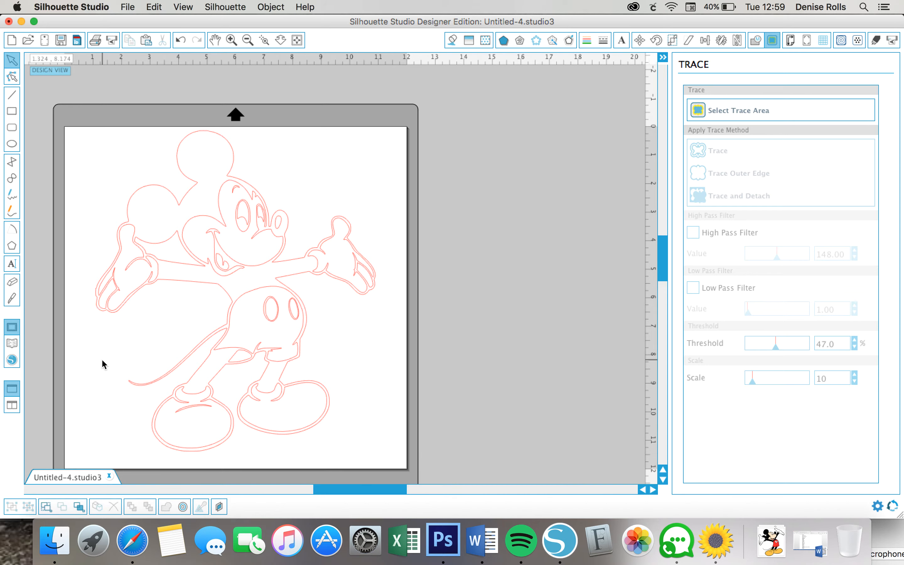
Try moving the face and other separated pieces out of place, and undo the moves.
{"action": "left_click", "coordinate": [246, 247]}
{"action": "left_click_drag", "start_coordinate": [261, 240], "coordinate": [489, 205]}
{"action": "left_click", "coordinate": [339, 263]}
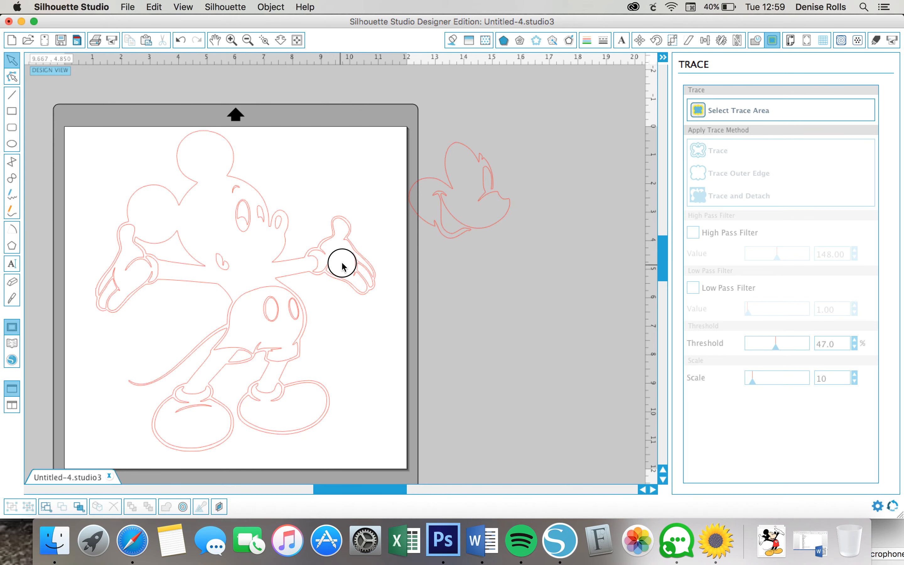
{"action": "left_click", "coordinate": [342, 262]}
{"action": "left_click_drag", "start_coordinate": [293, 331], "coordinate": [346, 334]}
{"action": "key", "text": "super+z"}
{"action": "key", "text": "super+z"}
{"action": "key", "text": "super+z"}
{"action": "key", "text": "super+z"}
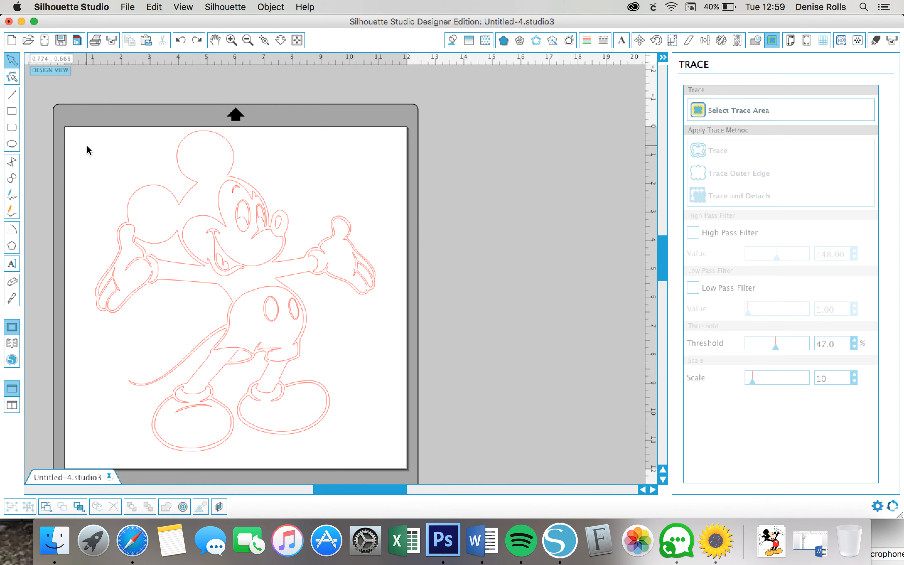
Select all the traced pieces and fill them with white.
{"action": "left_click_drag", "start_coordinate": [84, 138], "coordinate": [413, 468]}
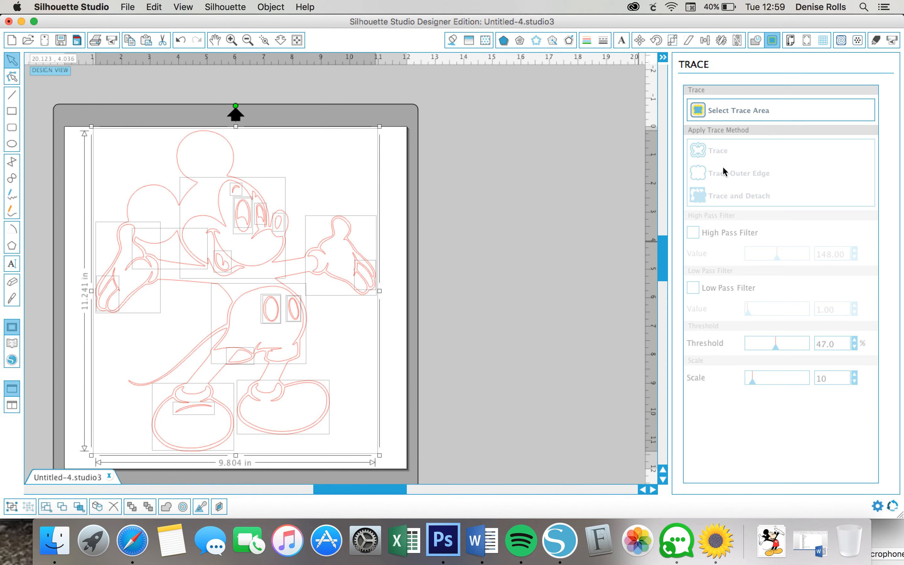
{"action": "left_click", "coordinate": [456, 41]}
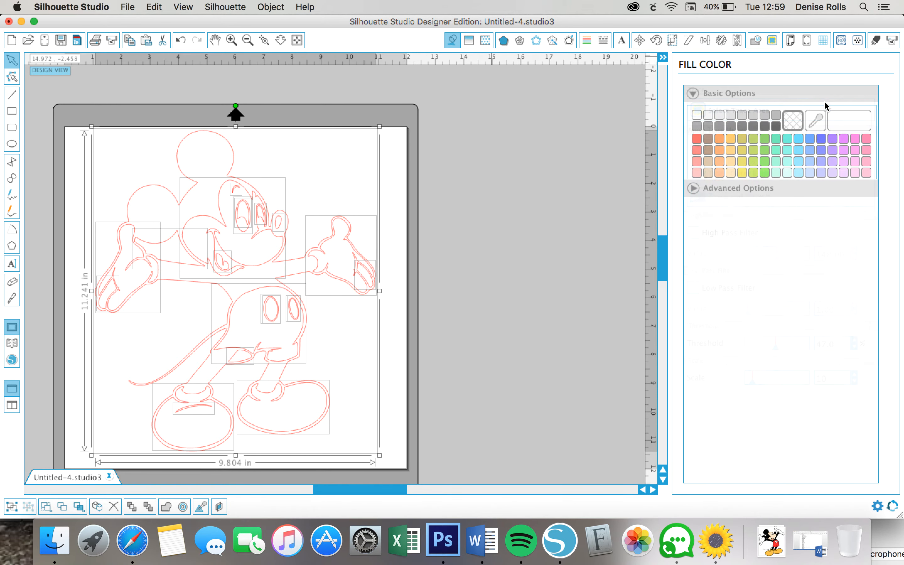
{"action": "left_click", "coordinate": [697, 115]}
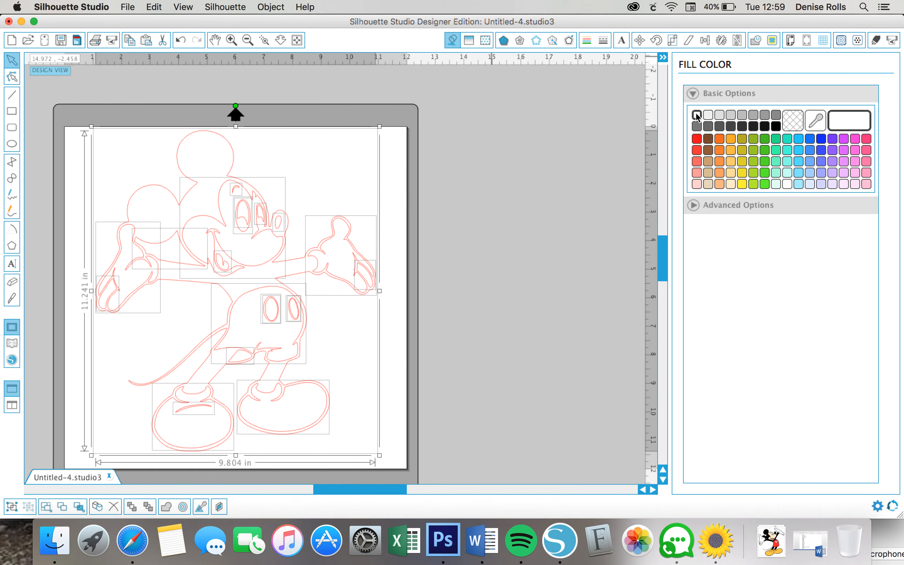
{"action": "left_click", "coordinate": [431, 188]}
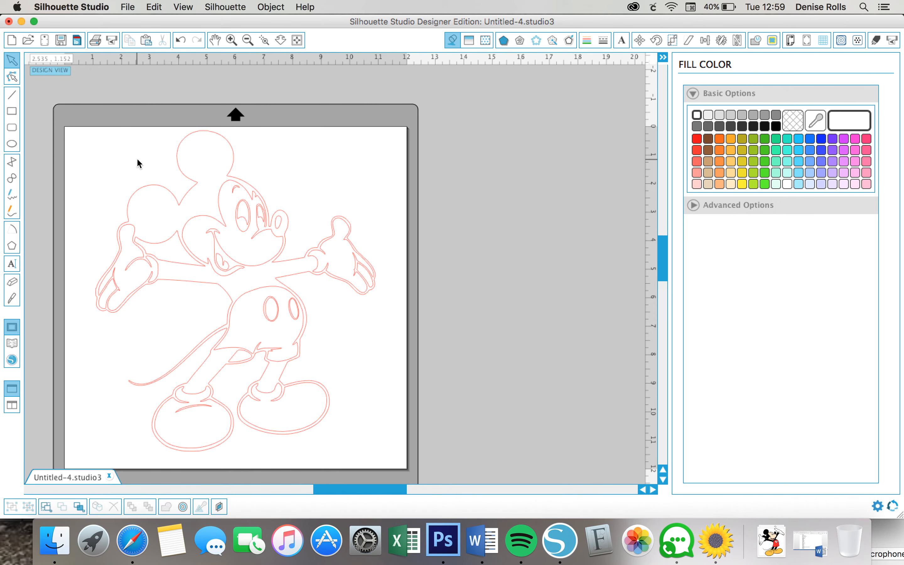
Fill Mickey's full-body silhouette with black, undoing the trial move of it off the page.
{"action": "left_click", "coordinate": [195, 169]}
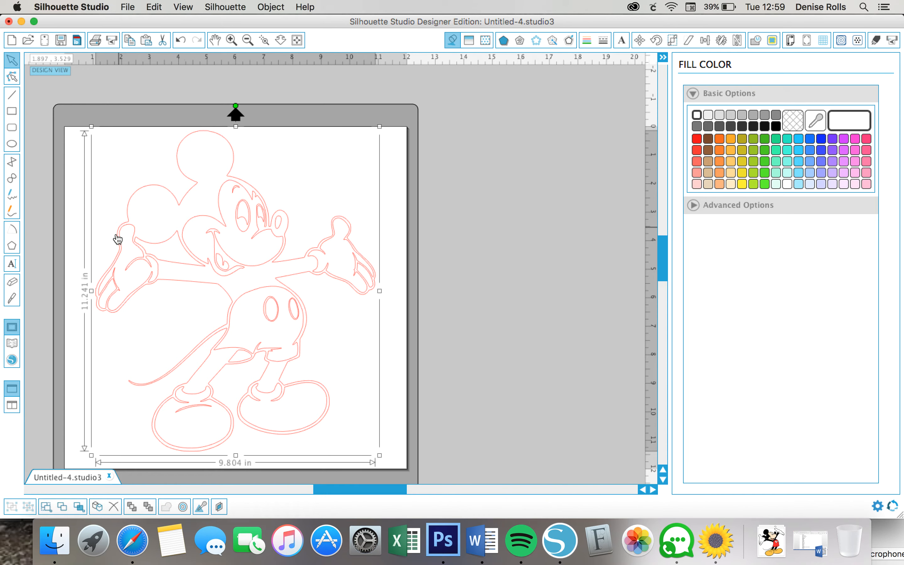
{"action": "left_click_drag", "start_coordinate": [216, 166], "coordinate": [499, 153]}
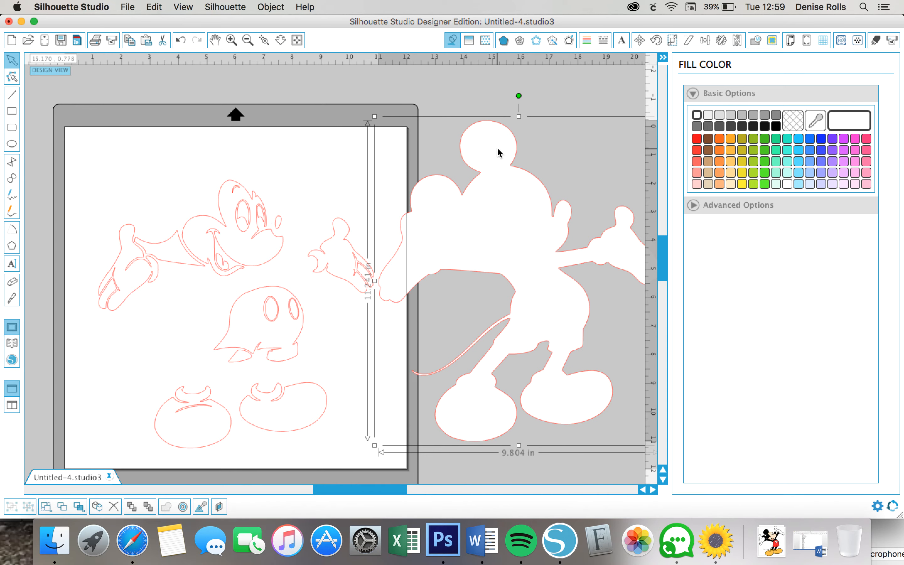
{"action": "key", "text": "super+z"}
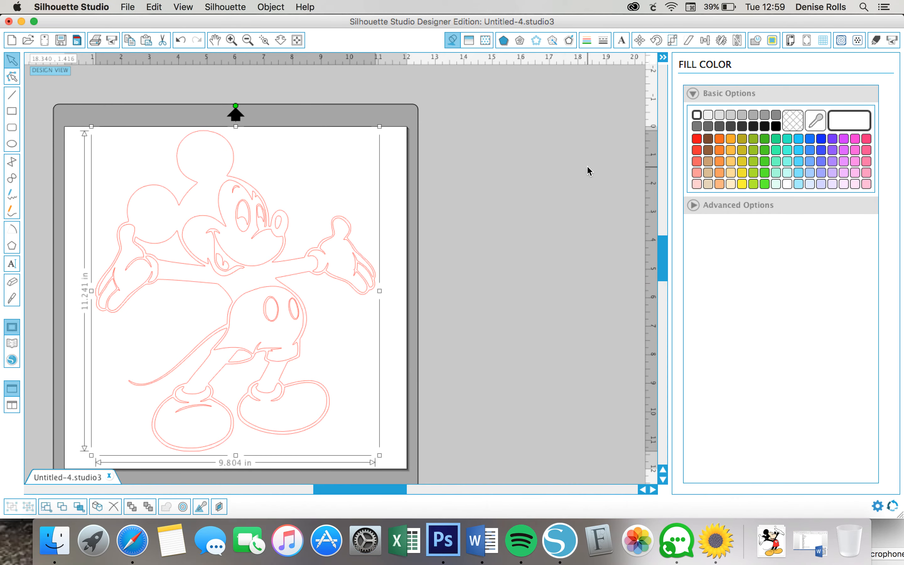
{"action": "left_click", "coordinate": [775, 127]}
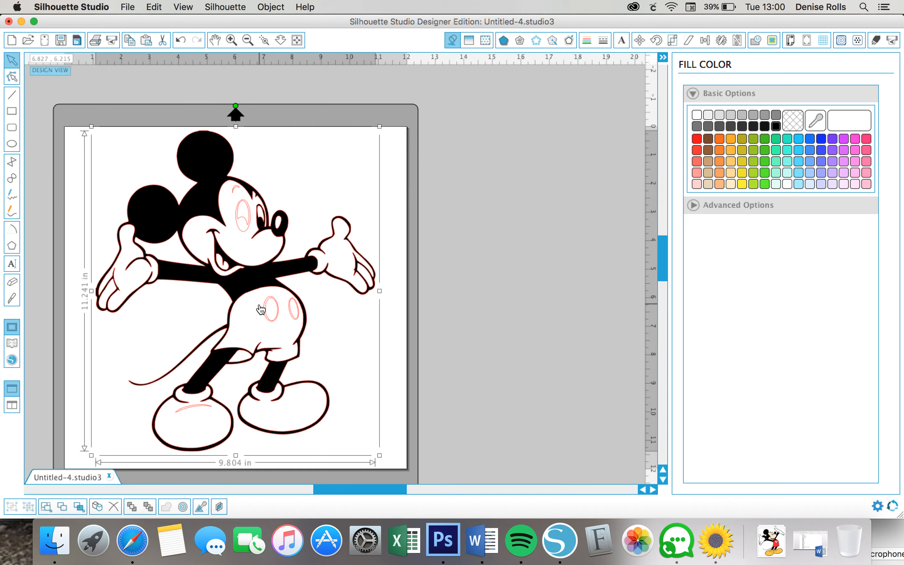
{"action": "left_click", "coordinate": [416, 310]}
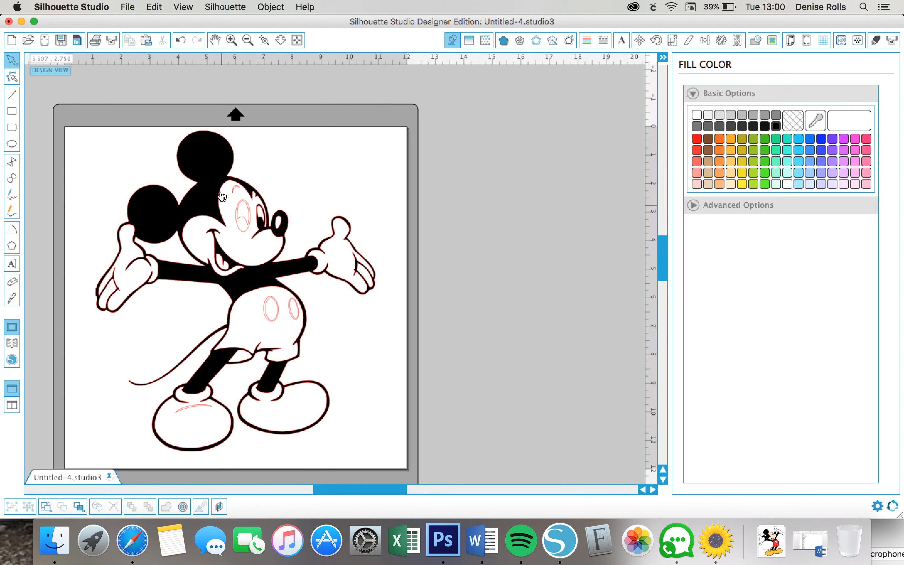
Move the black body silhouette off the page to the empty area beside it and leave point editing.
{"action": "double_click", "coordinate": [220, 149]}
{"action": "left_click_drag", "start_coordinate": [220, 149], "coordinate": [537, 136]}
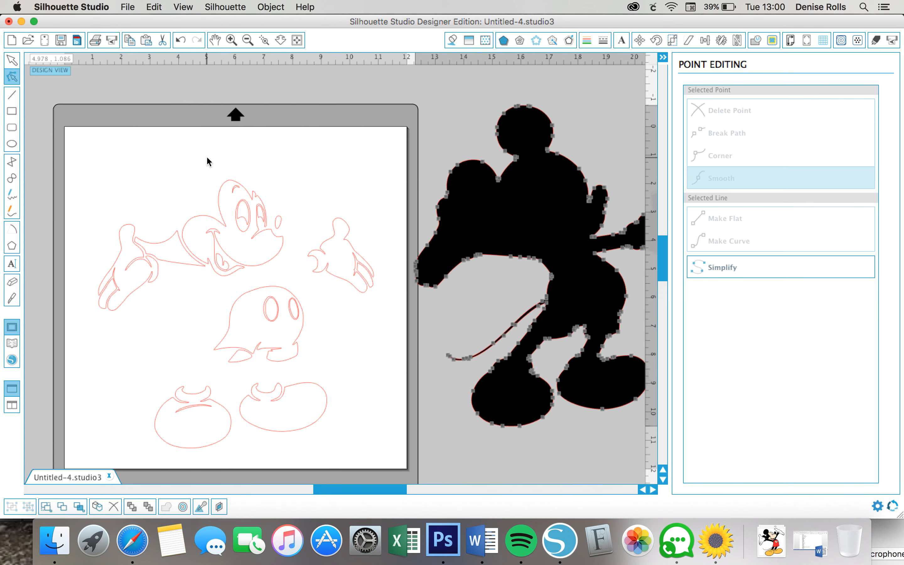
{"action": "left_click", "coordinate": [215, 167]}
Combine the face outline and the eyebrow piece into one compound path.
{"action": "left_click", "coordinate": [246, 188]}
{"action": "left_click_drag", "start_coordinate": [246, 191], "coordinate": [246, 190]}
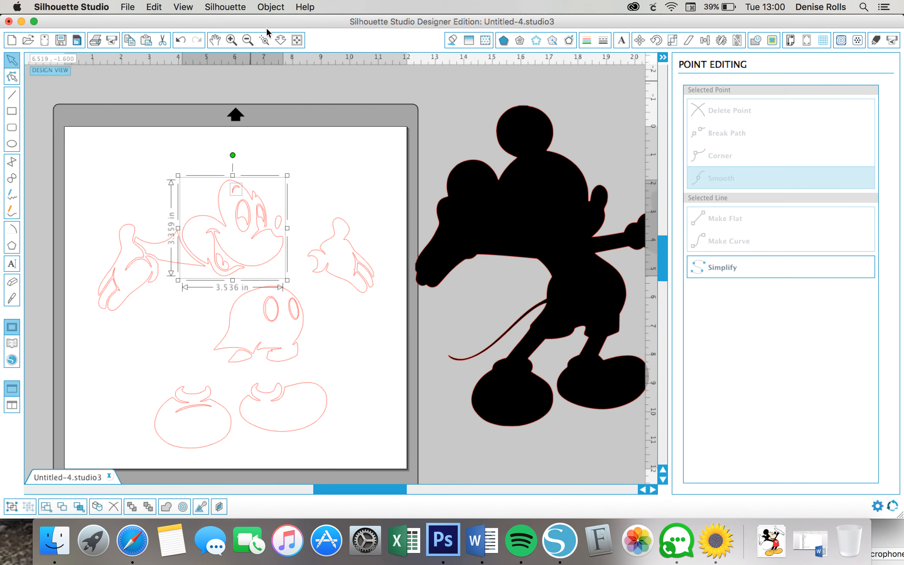
{"action": "left_click", "coordinate": [276, 6]}
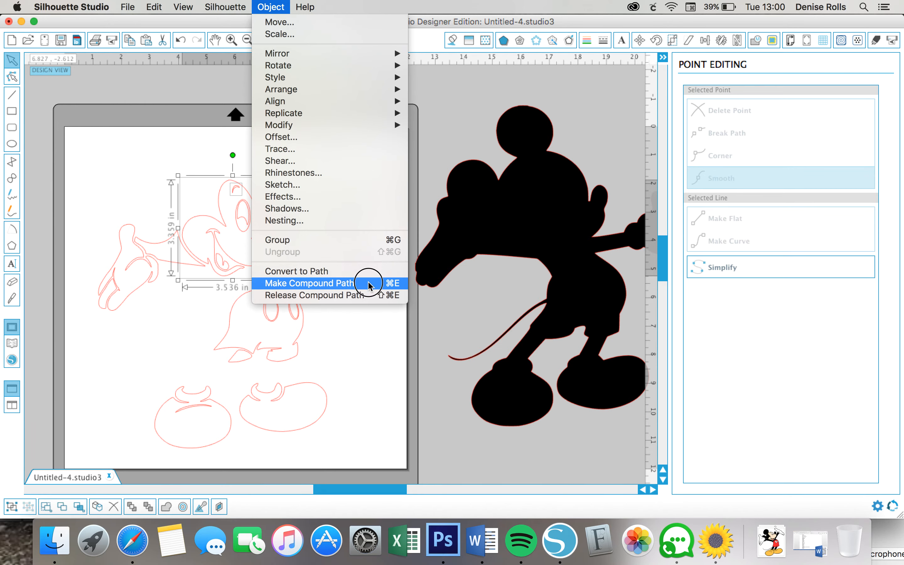
{"action": "left_click", "coordinate": [369, 284]}
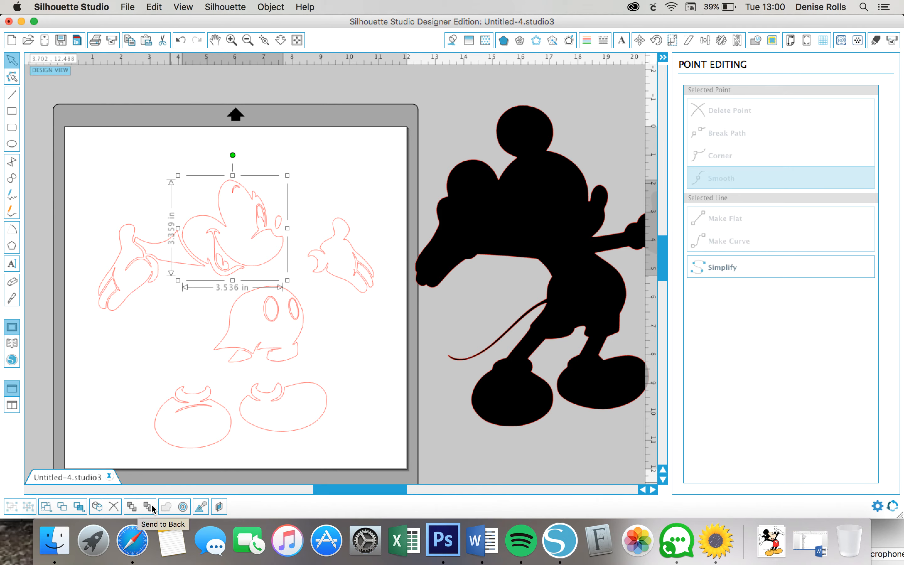
Arrange the compound face shape behind the separate eye, nose and mouth pieces.
{"action": "left_click", "coordinate": [268, 8]}
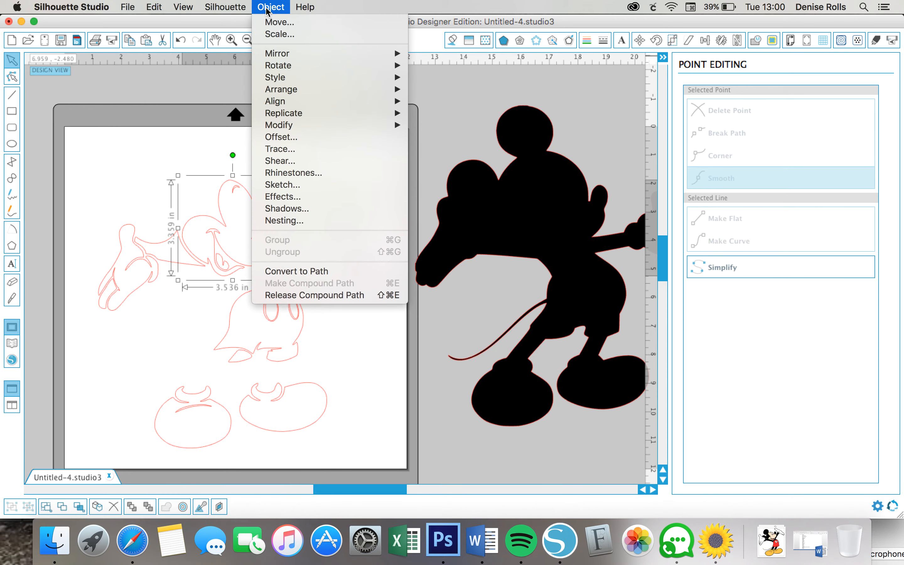
{"action": "mouse_move", "coordinate": [298, 65]}
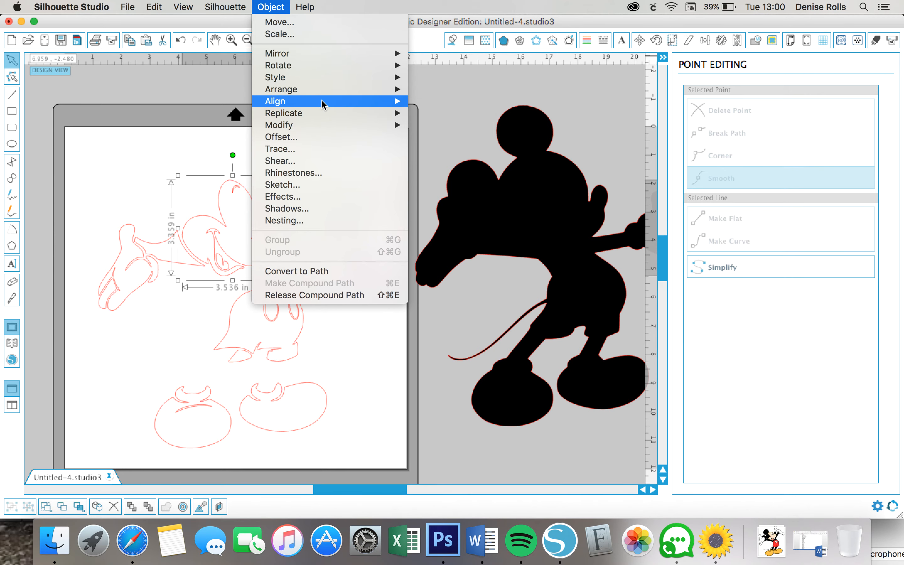
{"action": "mouse_move", "coordinate": [327, 89]}
{"action": "left_click", "coordinate": [448, 113]}
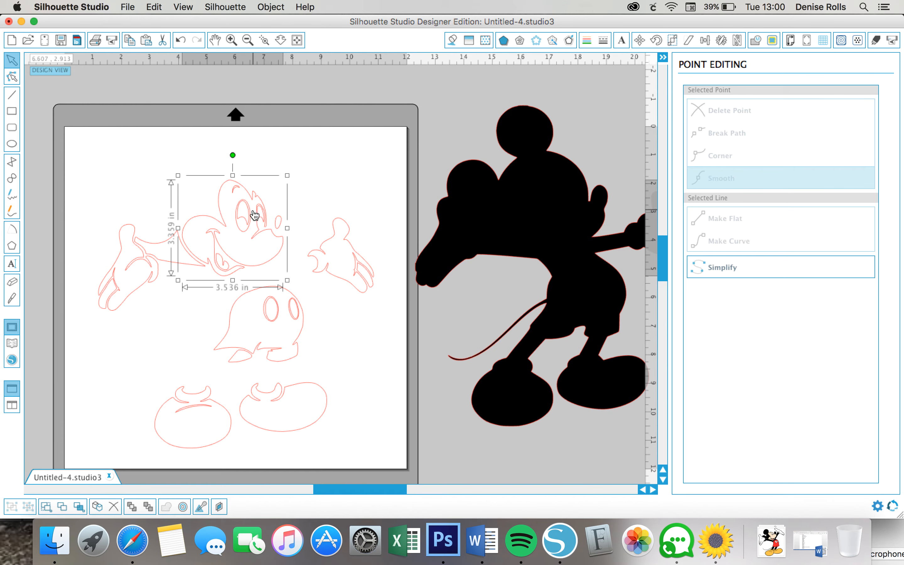
{"action": "left_click", "coordinate": [324, 194]}
Try the compound face shape over the black silhouette with the silhouette sent to the back, and undo the trial.
{"action": "left_click_drag", "start_coordinate": [238, 257], "coordinate": [479, 306]}
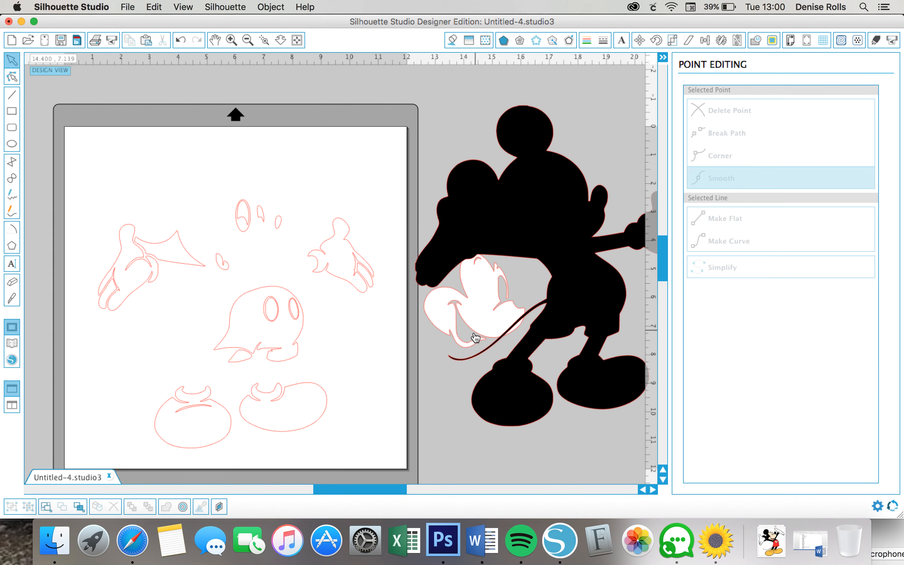
{"action": "left_click", "coordinate": [545, 182]}
{"action": "left_click", "coordinate": [149, 506]}
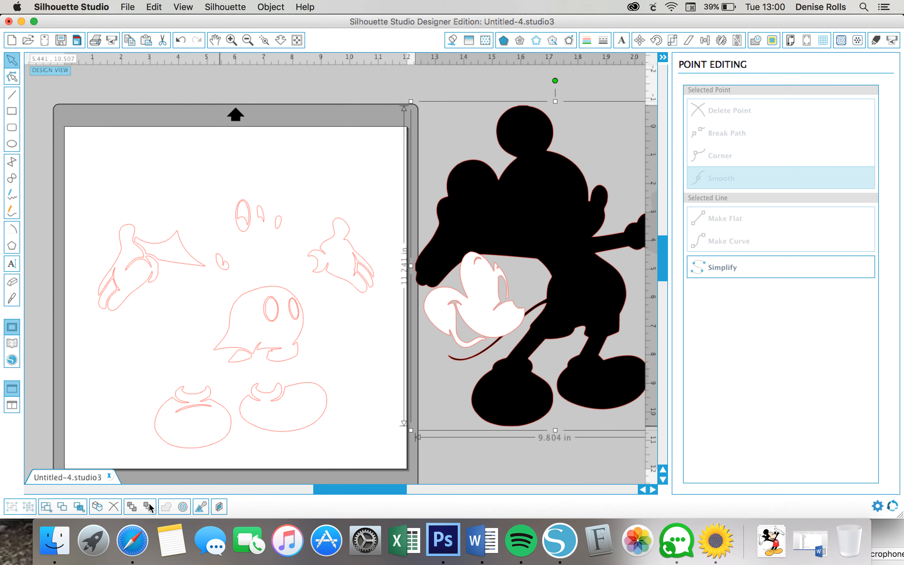
{"action": "left_click_drag", "start_coordinate": [492, 303], "coordinate": [522, 245]}
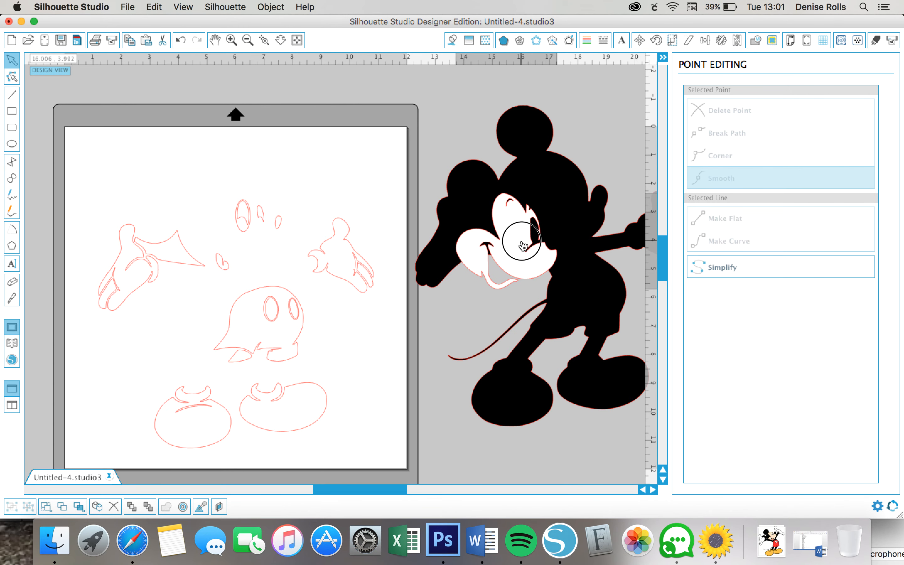
{"action": "key", "text": "super+z"}
{"action": "key", "text": "super+z"}
{"action": "key", "text": "super+z"}
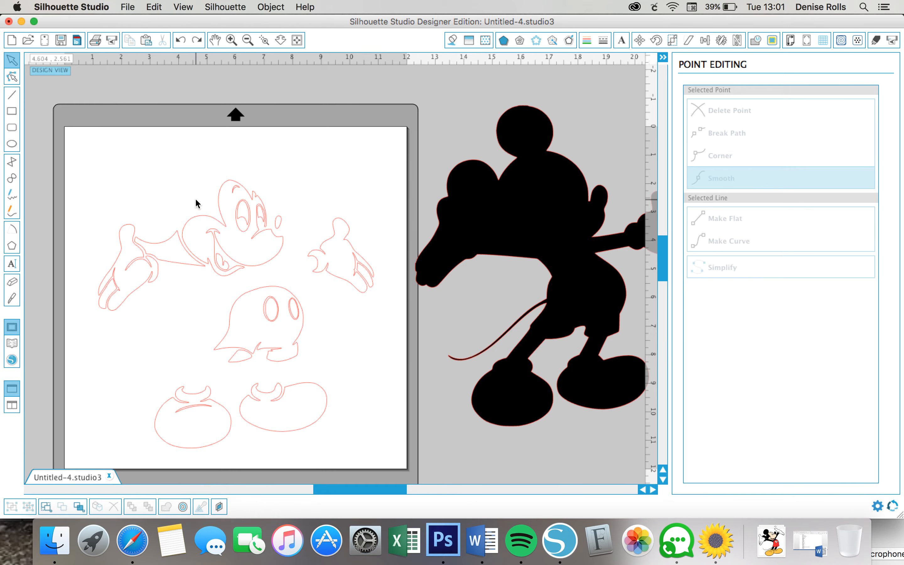
Combine the face shape and the large left eye piece into one compound path.
{"action": "left_click_drag", "start_coordinate": [201, 207], "coordinate": [237, 226]}
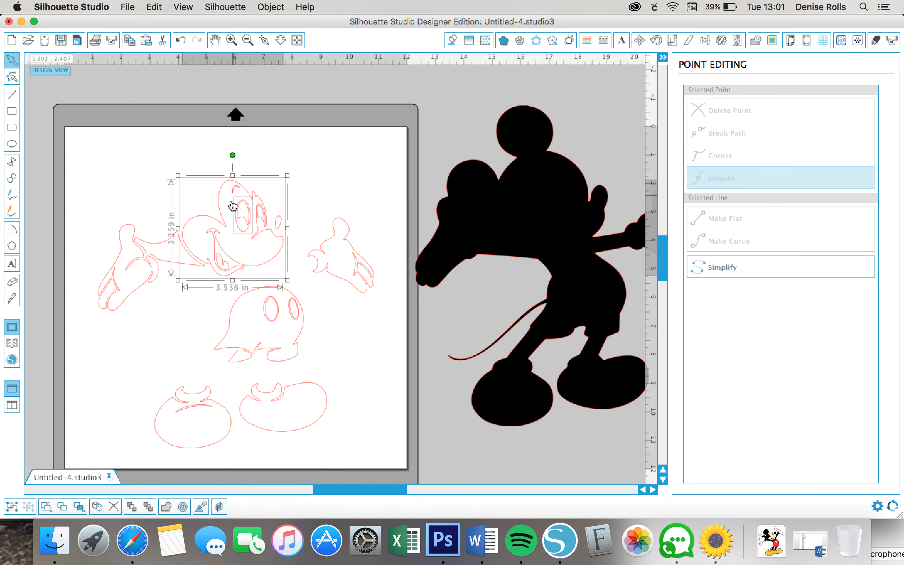
{"action": "left_click", "coordinate": [271, 7]}
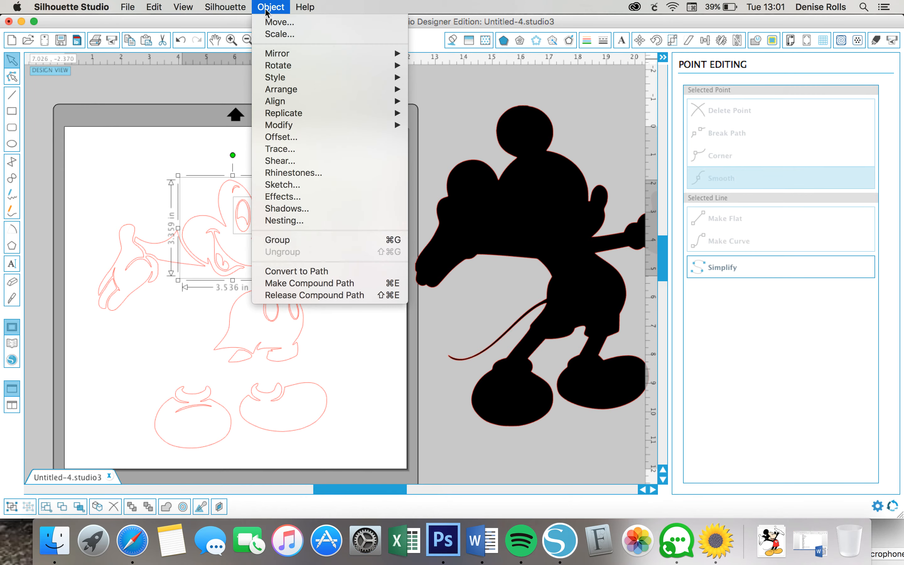
{"action": "left_click", "coordinate": [303, 285]}
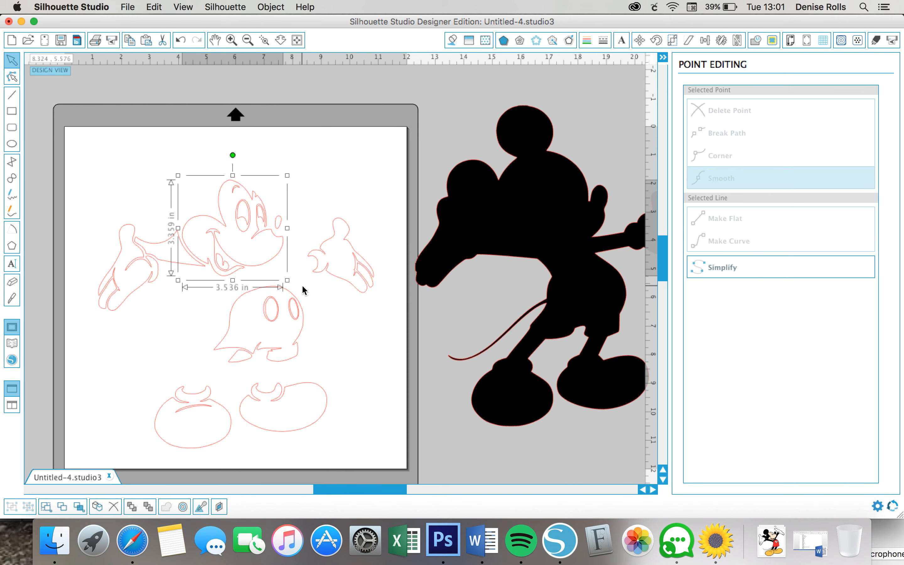
Send the black silhouette to the back and move it onto the page beneath the traced pieces, undoing the trial move of the face.
{"action": "left_click", "coordinate": [613, 298]}
{"action": "left_click", "coordinate": [613, 298]}
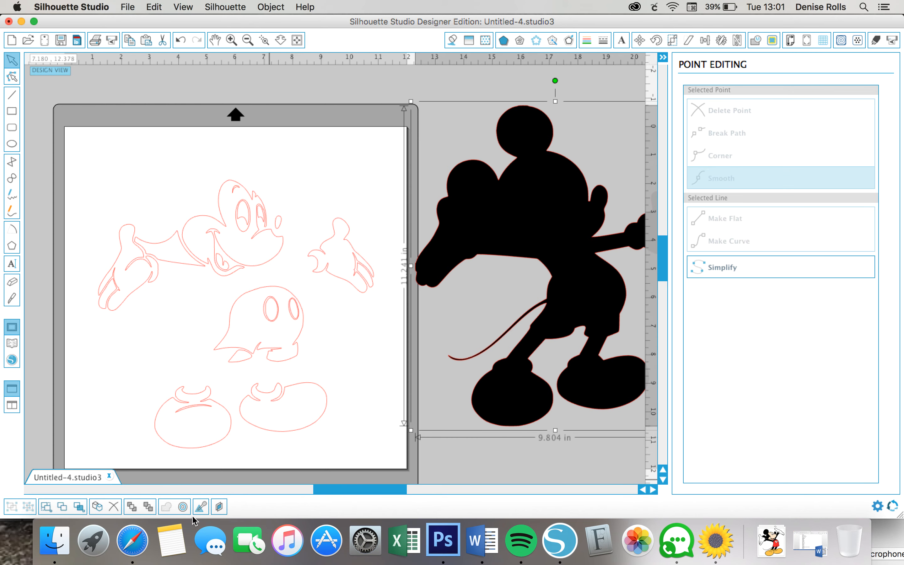
{"action": "left_click", "coordinate": [150, 507]}
{"action": "left_click_drag", "start_coordinate": [242, 263], "coordinate": [558, 232]}
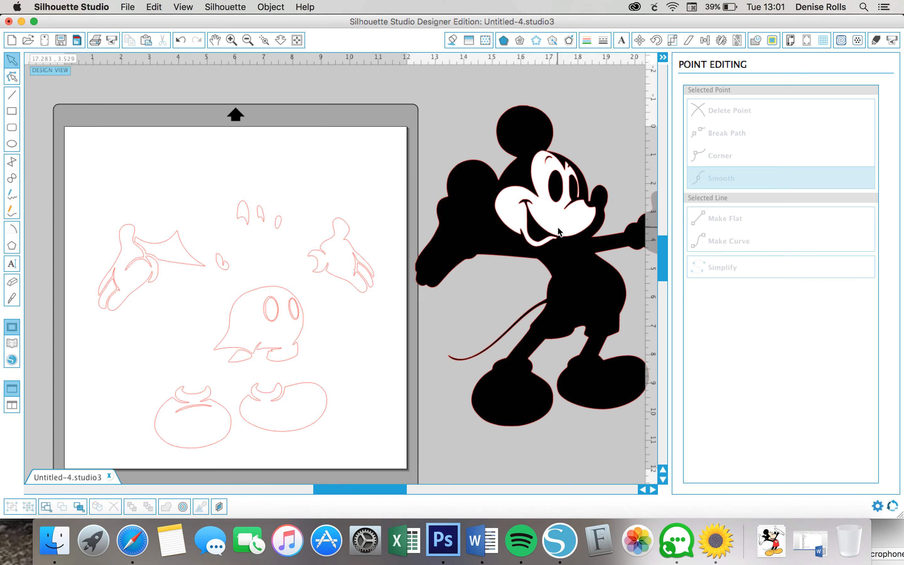
{"action": "key", "text": "super+z"}
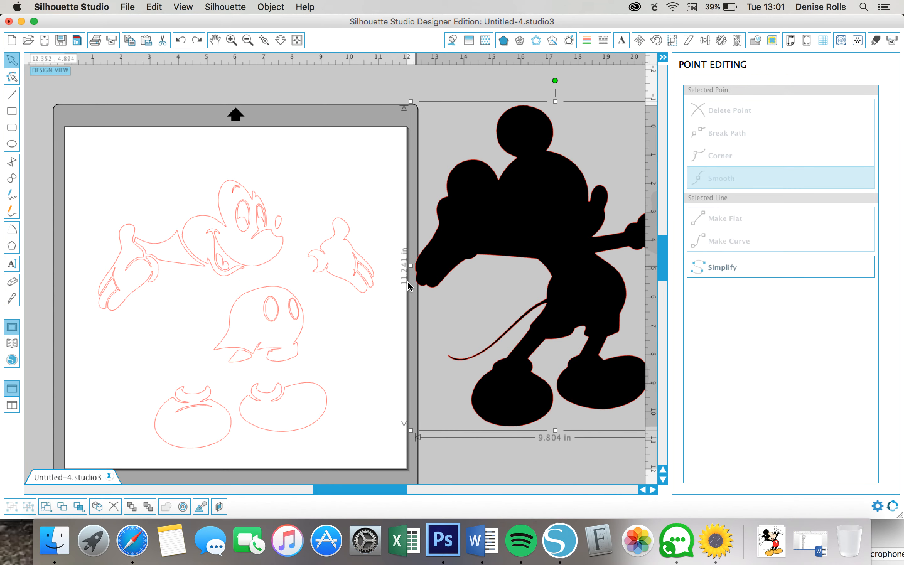
{"action": "left_click_drag", "start_coordinate": [574, 275], "coordinate": [255, 299]}
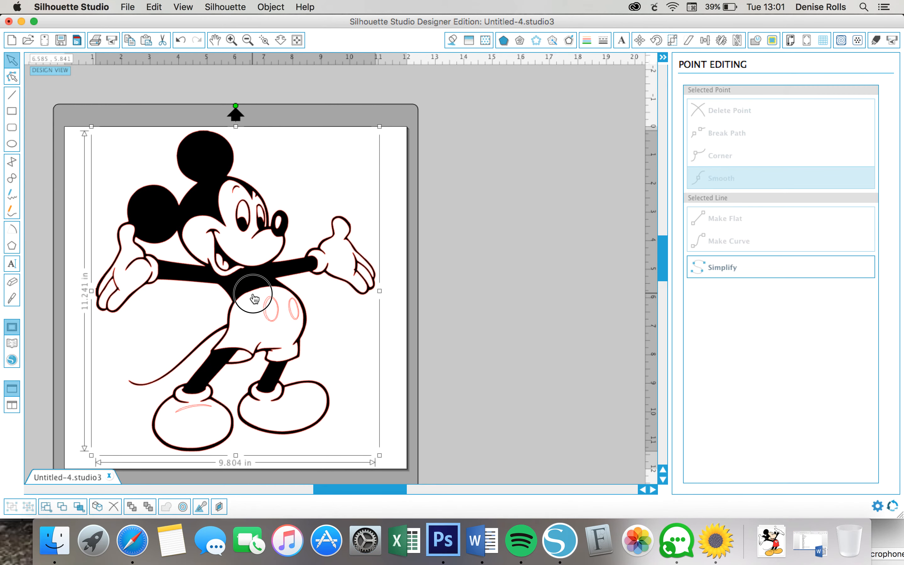
{"action": "left_click", "coordinate": [382, 346]}
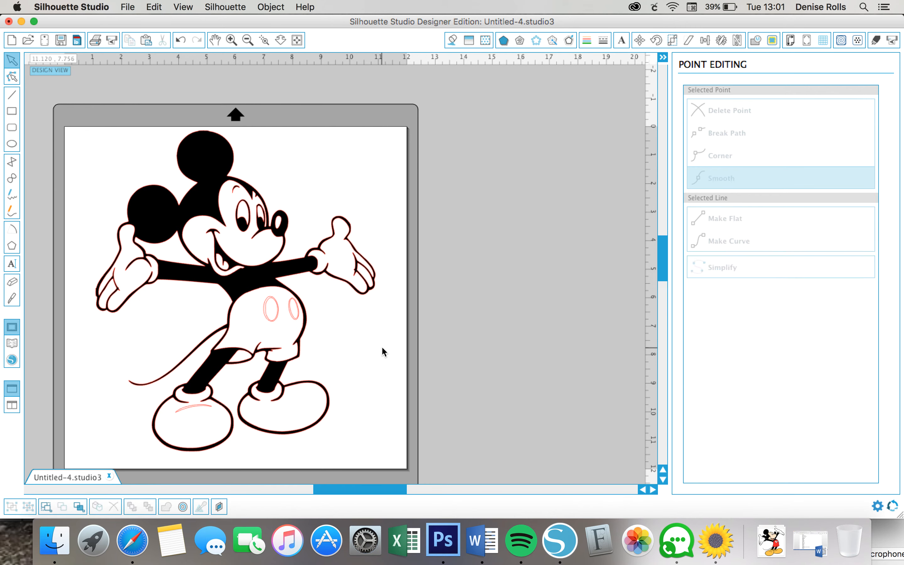
Move the compound face shape off the page to the empty area beside it.
{"action": "left_click", "coordinate": [240, 201]}
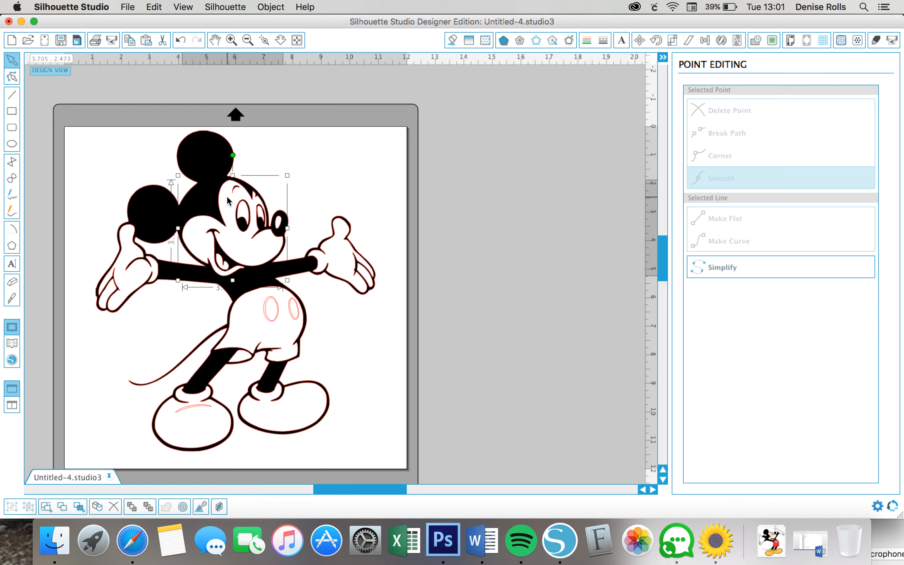
{"action": "left_click_drag", "start_coordinate": [227, 200], "coordinate": [501, 163]}
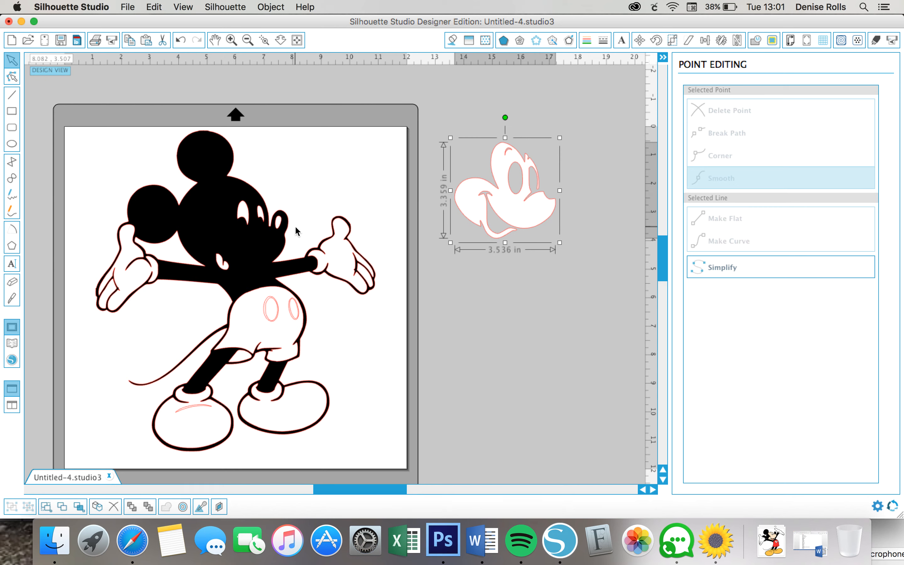
Try merging the black silhouette with the eye and nose pieces, undo the changes, and return the face shape to the head.
{"action": "left_click_drag", "start_coordinate": [280, 218], "coordinate": [230, 202]}
{"action": "key", "text": "super+z"}
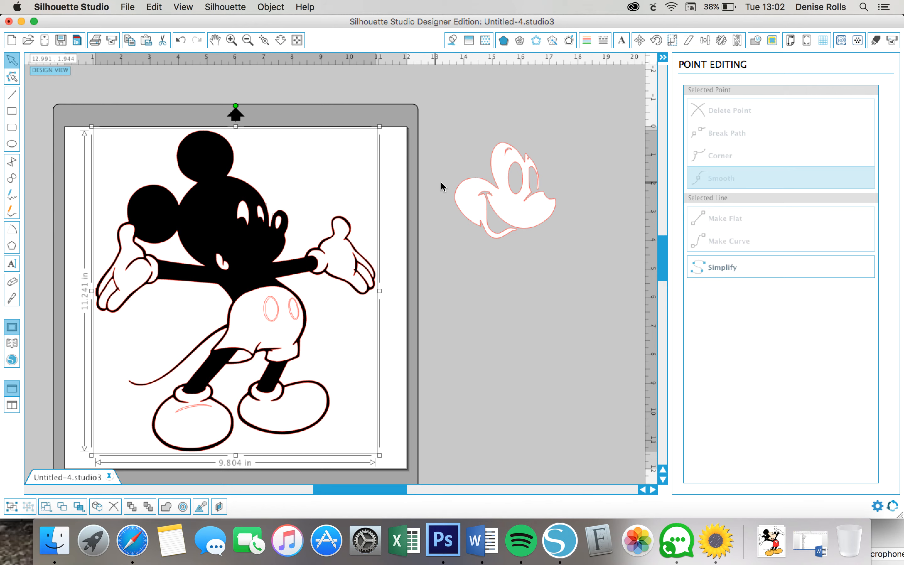
{"action": "left_click", "coordinate": [425, 192]}
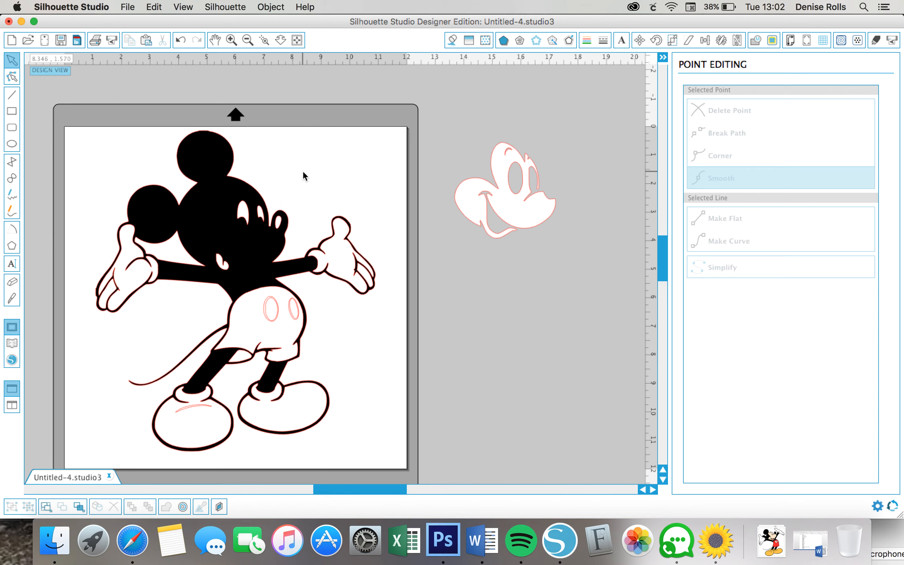
{"action": "left_click", "coordinate": [212, 191]}
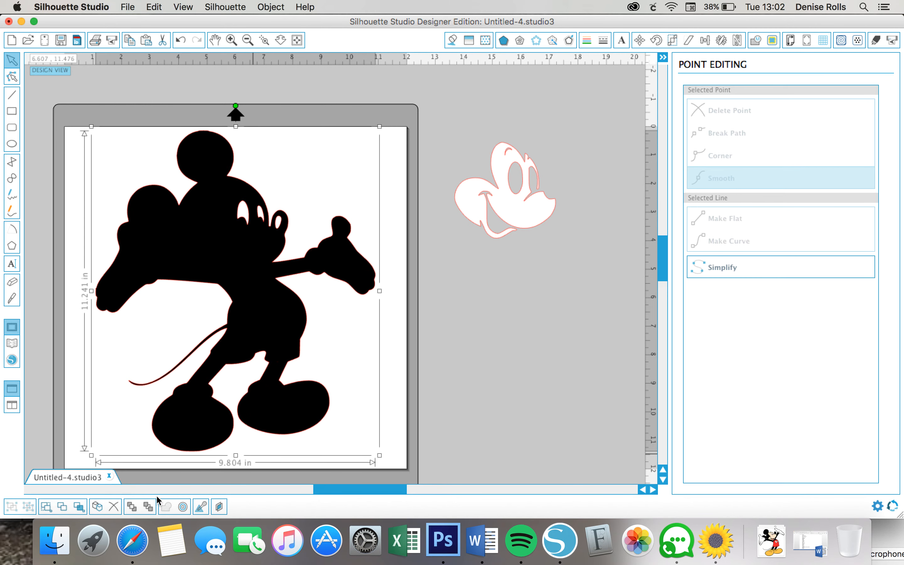
{"action": "left_click", "coordinate": [149, 507]}
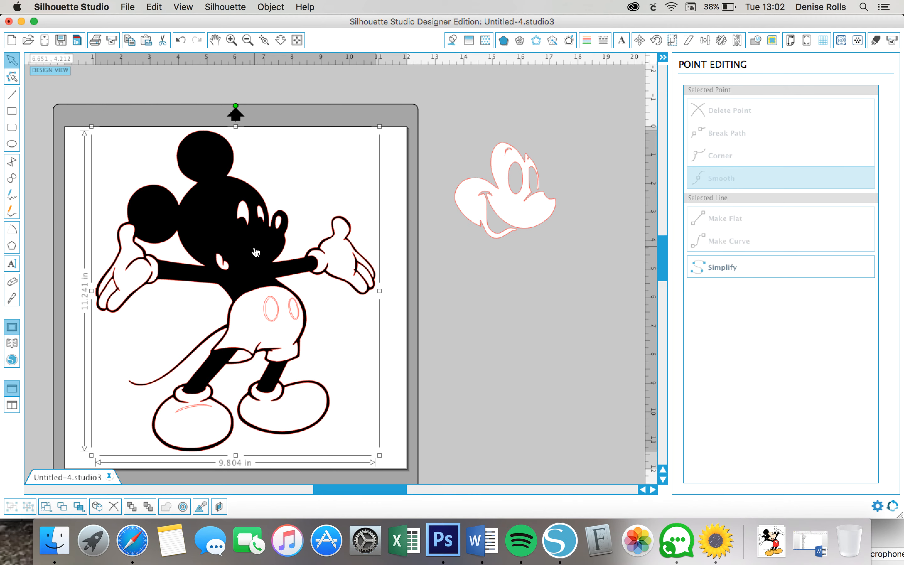
{"action": "left_click_drag", "start_coordinate": [255, 253], "coordinate": [287, 157]}
{"action": "key", "text": "super+z"}
{"action": "key", "text": "super+z"}
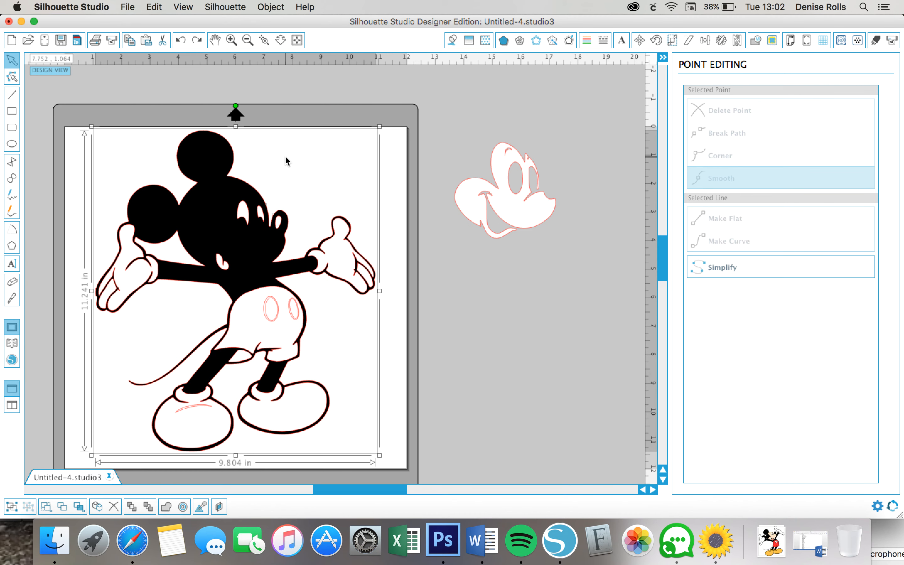
{"action": "left_click", "coordinate": [284, 156]}
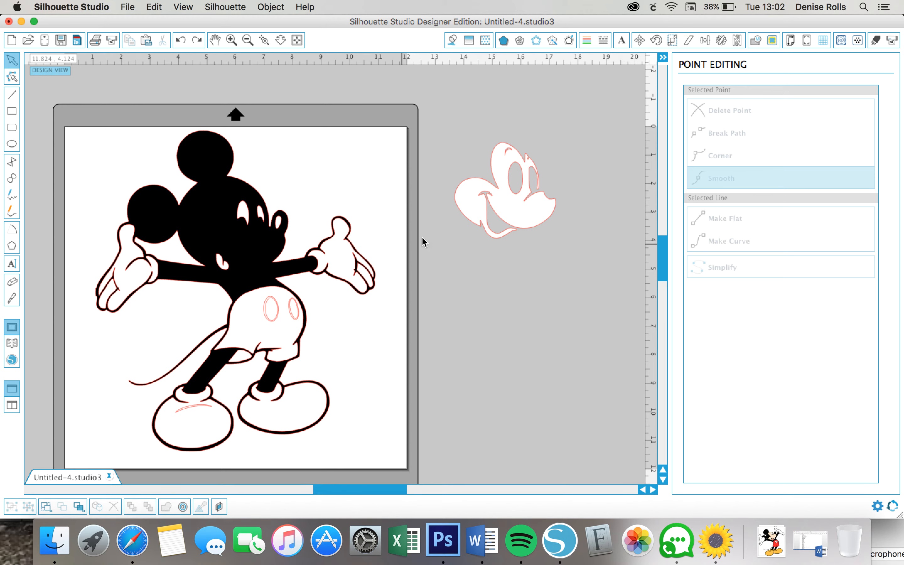
{"action": "left_click_drag", "start_coordinate": [517, 213], "coordinate": [245, 248]}
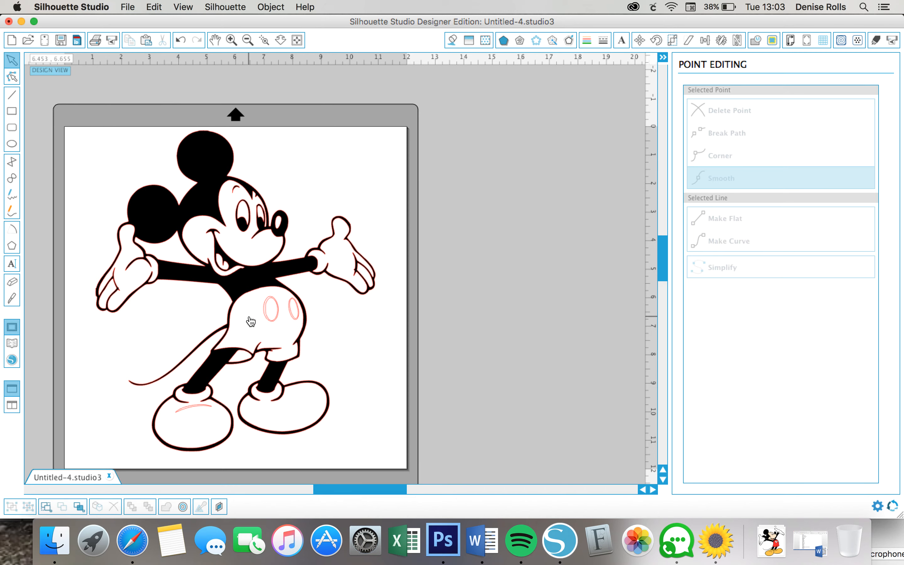
Move the black silhouette off the page and combine the shorts with their left button into one compound path.
{"action": "left_click", "coordinate": [260, 283]}
{"action": "left_click_drag", "start_coordinate": [260, 283], "coordinate": [545, 246]}
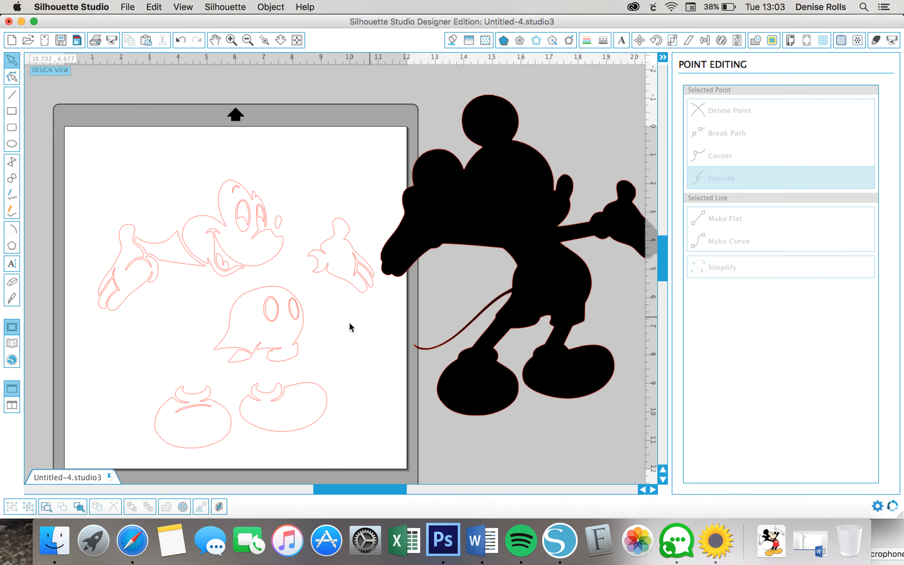
{"action": "left_click_drag", "start_coordinate": [177, 322], "coordinate": [266, 314]}
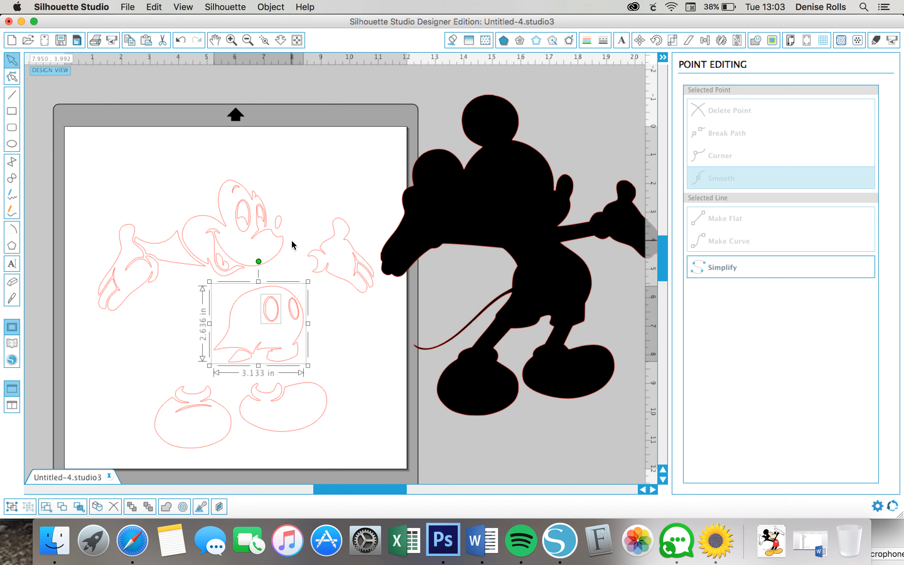
{"action": "left_click", "coordinate": [204, 311]}
{"action": "left_click", "coordinate": [273, 308]}
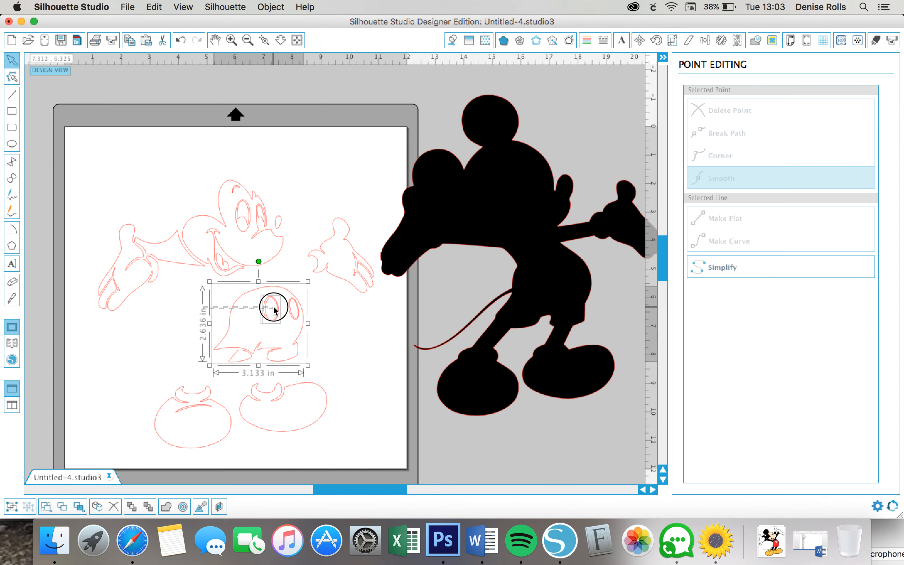
{"action": "left_click_drag", "start_coordinate": [273, 306], "coordinate": [265, 306]}
{"action": "left_click", "coordinate": [270, 6]}
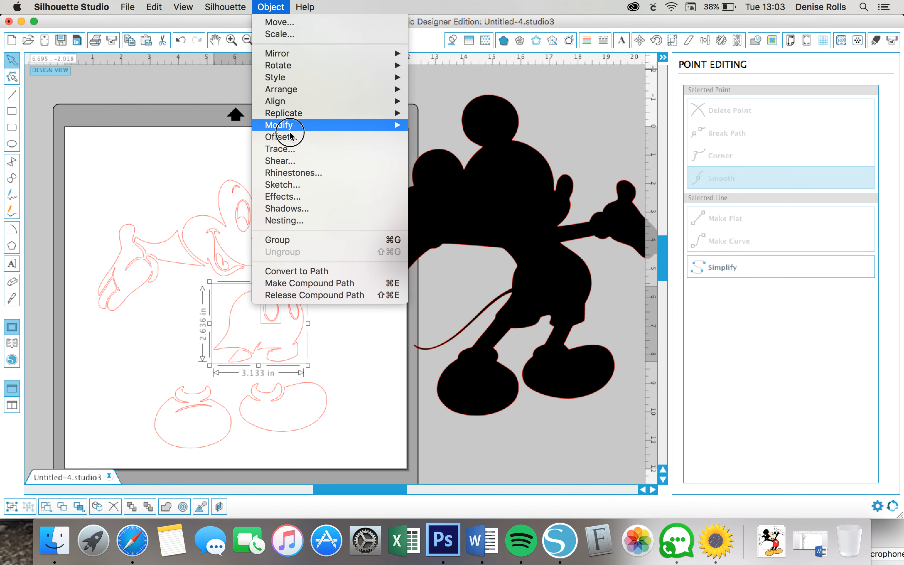
{"action": "left_click", "coordinate": [328, 282]}
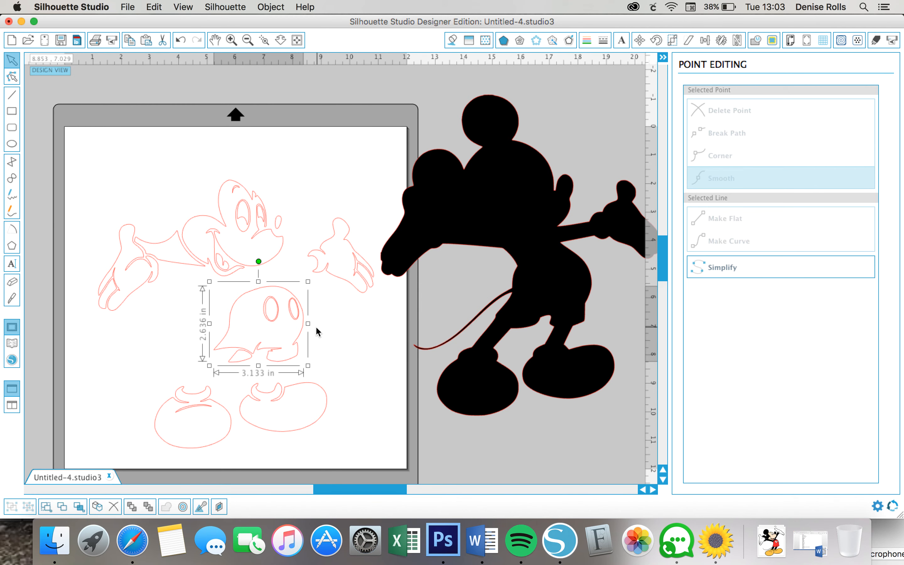
Add the right button to the shorts' compound path and move the black silhouette back beneath the pieces.
{"action": "left_click_drag", "start_coordinate": [331, 326], "coordinate": [288, 321]}
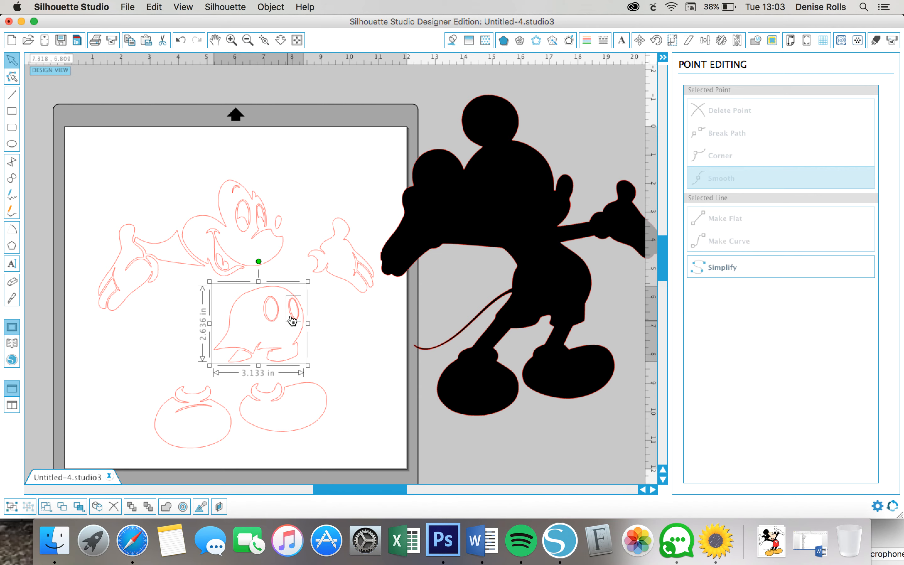
{"action": "left_click", "coordinate": [271, 6]}
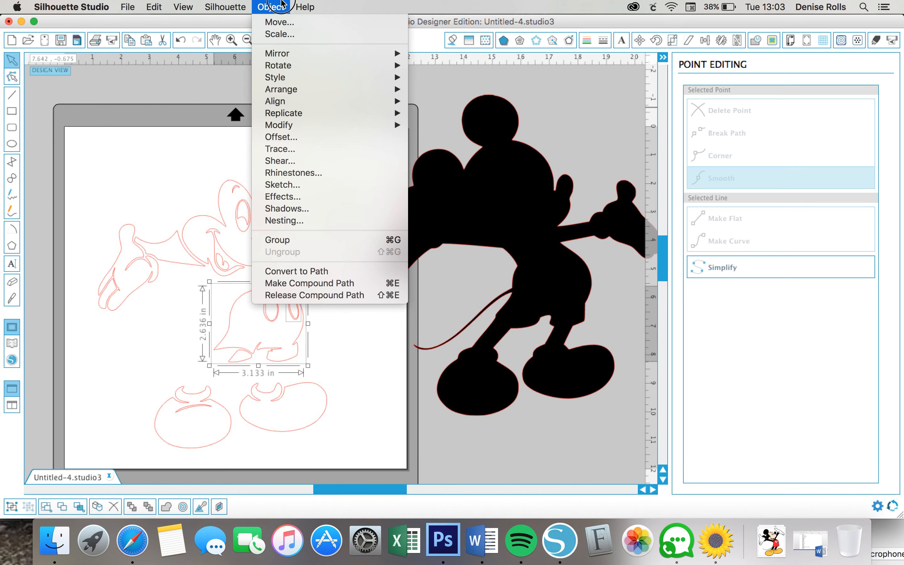
{"action": "left_click", "coordinate": [350, 284]}
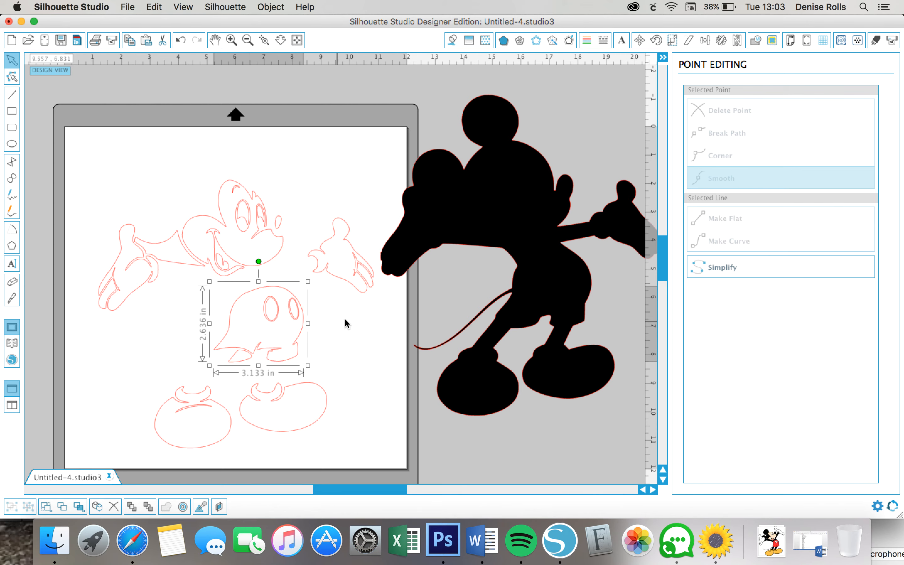
{"action": "left_click_drag", "start_coordinate": [555, 299], "coordinate": [273, 335]}
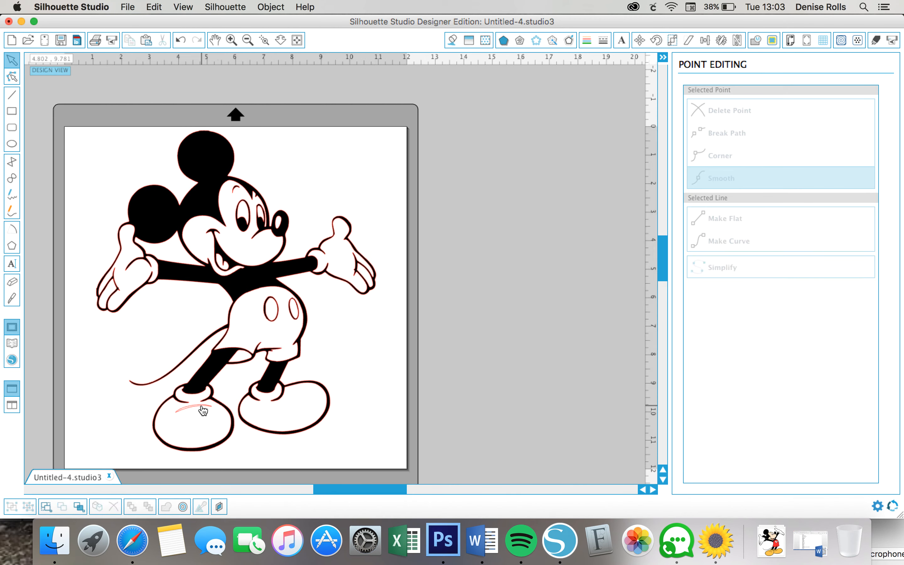
Shift the black silhouette aside and combine the left shoe with its crease line into one compound path.
{"action": "left_click_drag", "start_coordinate": [207, 367], "coordinate": [274, 368]}
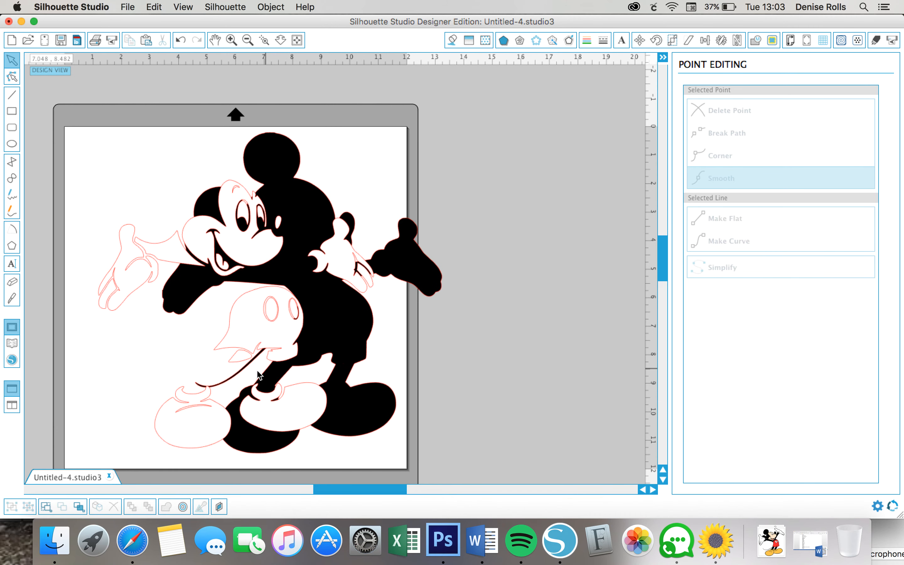
{"action": "right_click", "coordinate": [144, 399]}
{"action": "left_click", "coordinate": [106, 387]}
{"action": "left_click_drag", "start_coordinate": [107, 390], "coordinate": [183, 419]}
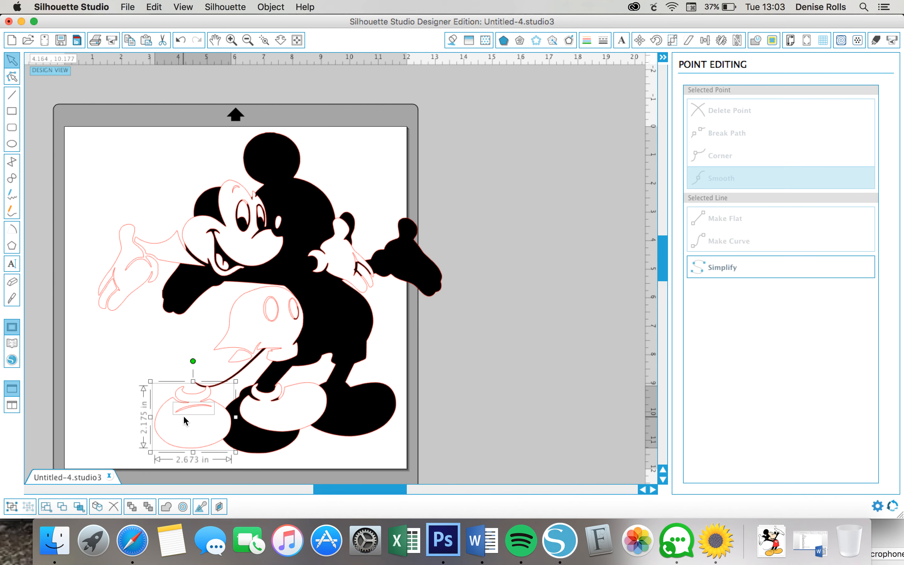
{"action": "left_click", "coordinate": [271, 7]}
{"action": "left_click", "coordinate": [295, 283]}
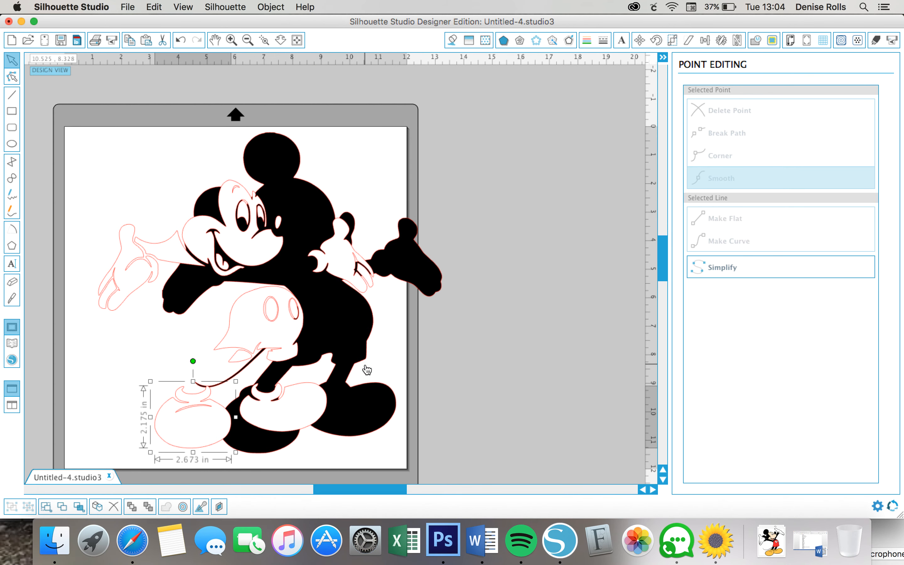
Align the black silhouette beneath all the traced pieces again and open the fill colour options.
{"action": "left_click_drag", "start_coordinate": [345, 347], "coordinate": [277, 337]}
{"action": "left_click", "coordinate": [277, 337]}
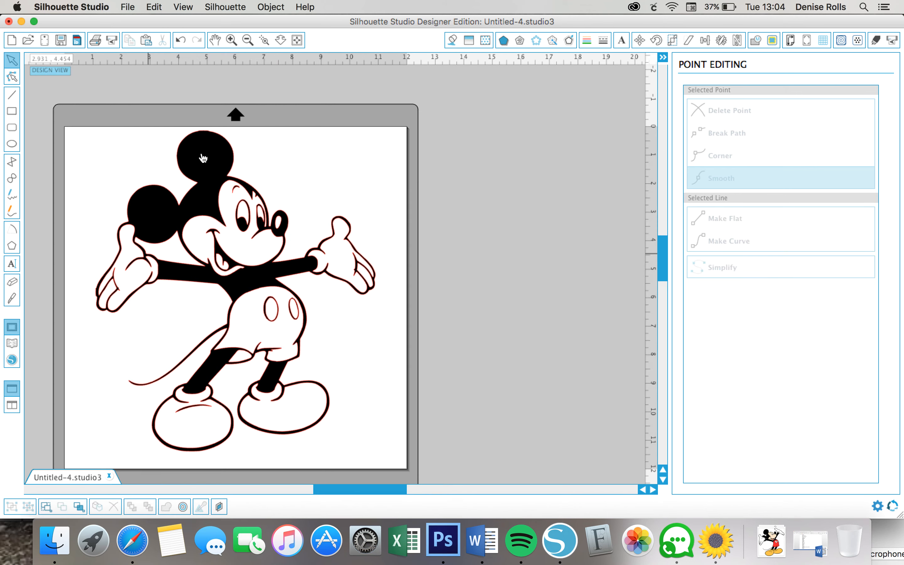
{"action": "left_click", "coordinate": [447, 43]}
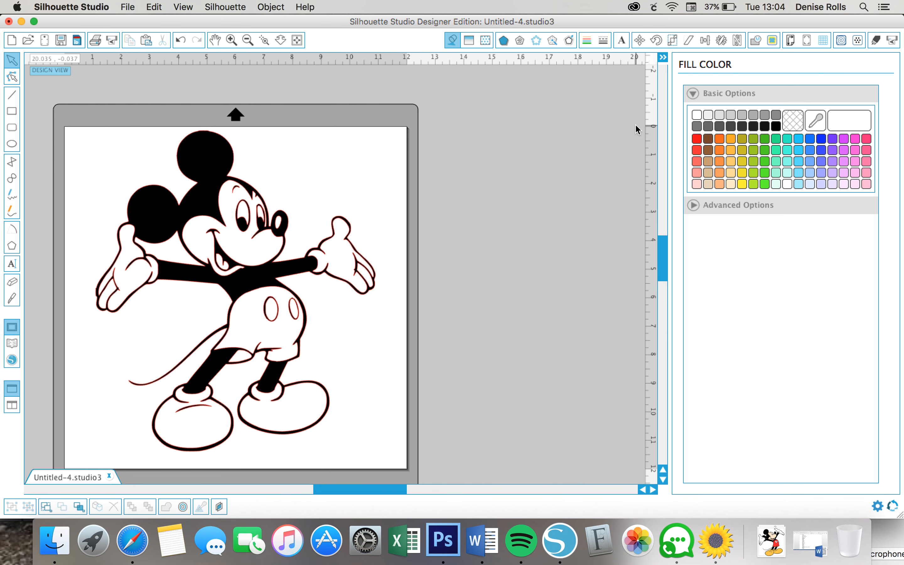
Fill the face with pale cream (255,235,198) and the tongue with light pink (255,150,150).
{"action": "left_click", "coordinate": [267, 242]}
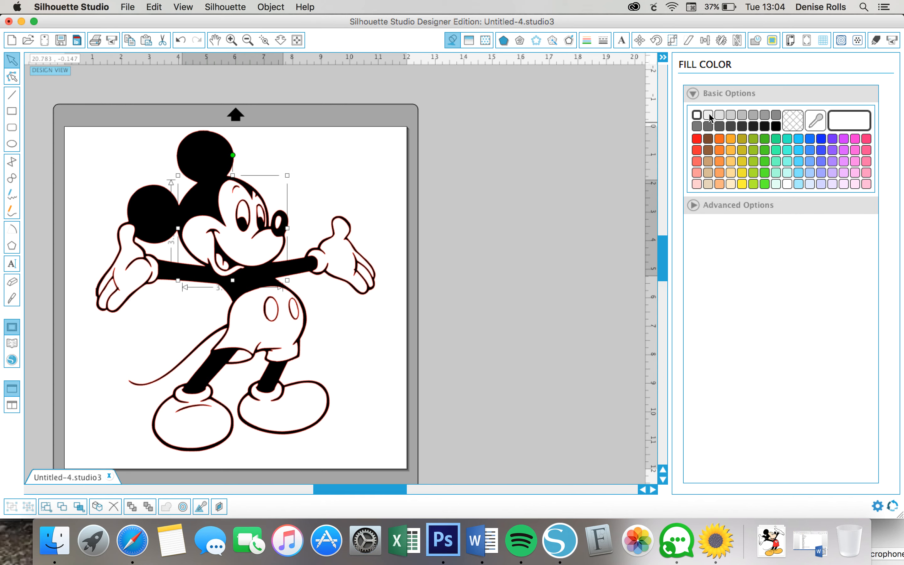
{"action": "left_click", "coordinate": [731, 184]}
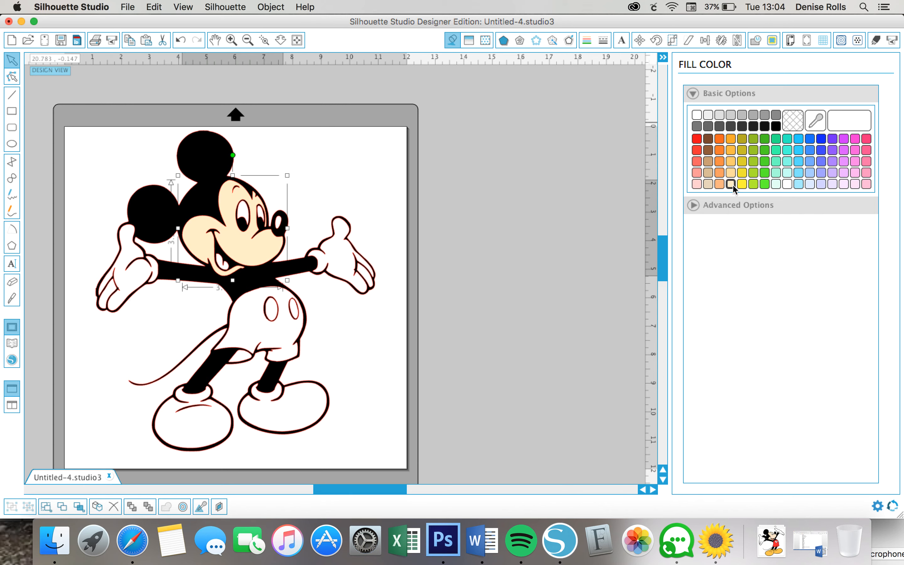
{"action": "left_click", "coordinate": [223, 269]}
{"action": "left_click", "coordinate": [697, 173]}
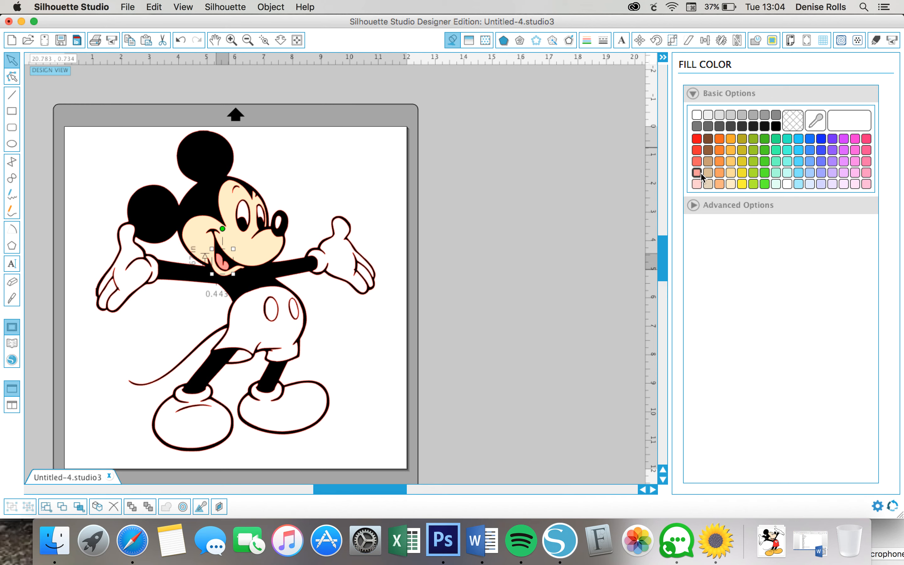
Fill the shorts and the small inner leg-opening piece below them with red (244,0,0).
{"action": "left_click", "coordinate": [268, 336]}
{"action": "left_click", "coordinate": [697, 139]}
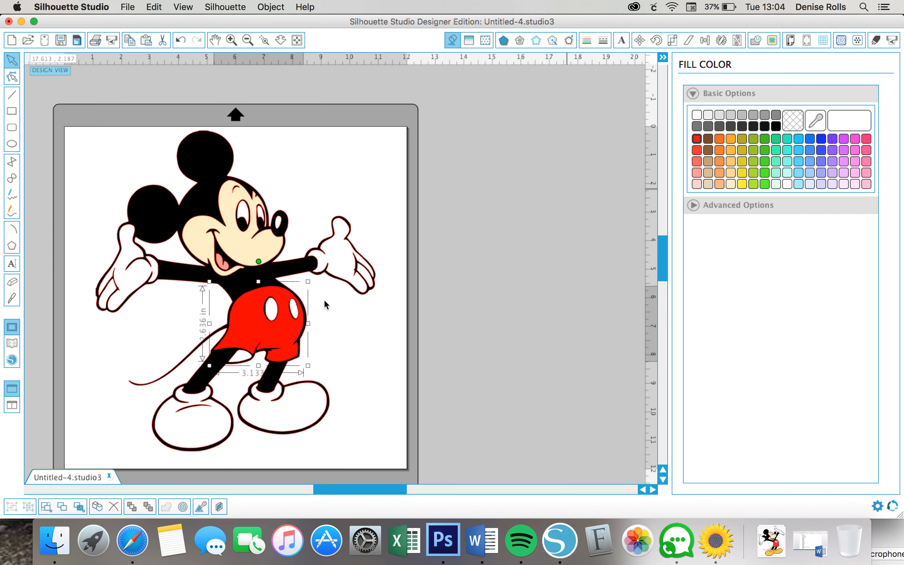
{"action": "left_click", "coordinate": [241, 357]}
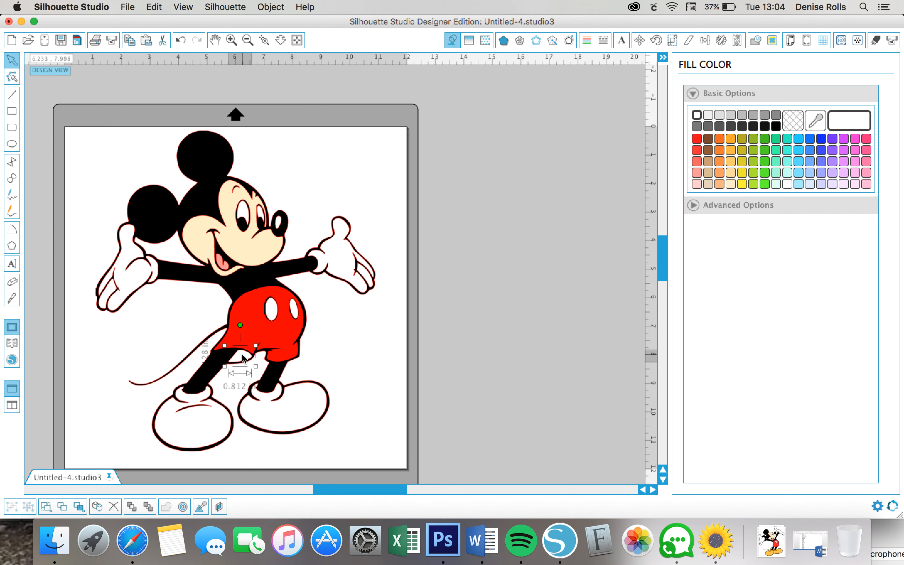
{"action": "left_click", "coordinate": [696, 141]}
Fill both shoes with bright yellow (255,245,5).
{"action": "left_click", "coordinate": [306, 396]}
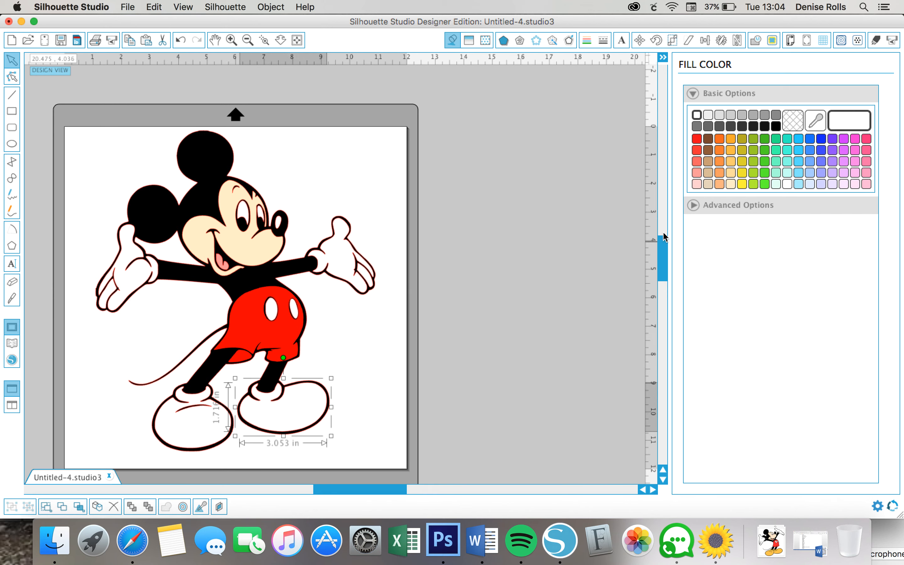
{"action": "left_click", "coordinate": [744, 183]}
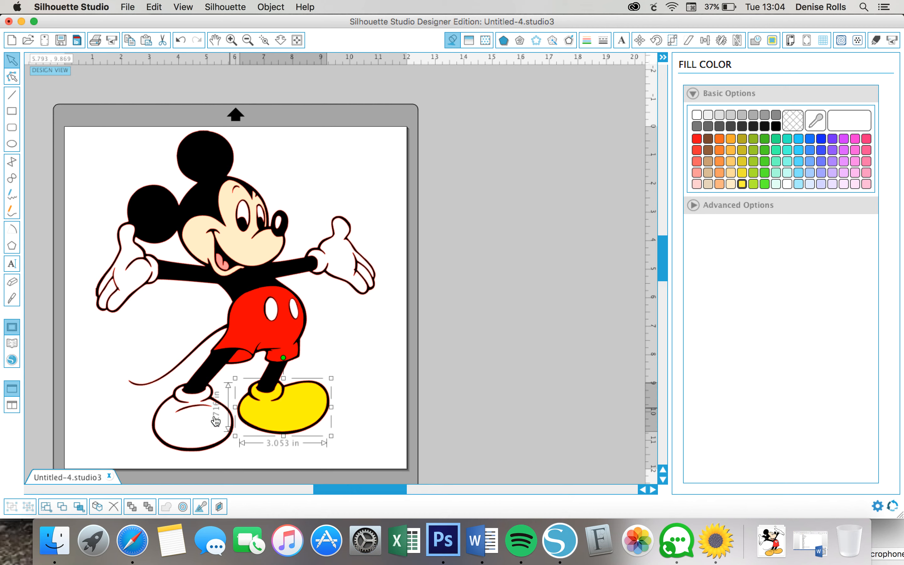
{"action": "left_click", "coordinate": [201, 426]}
{"action": "left_click", "coordinate": [743, 184]}
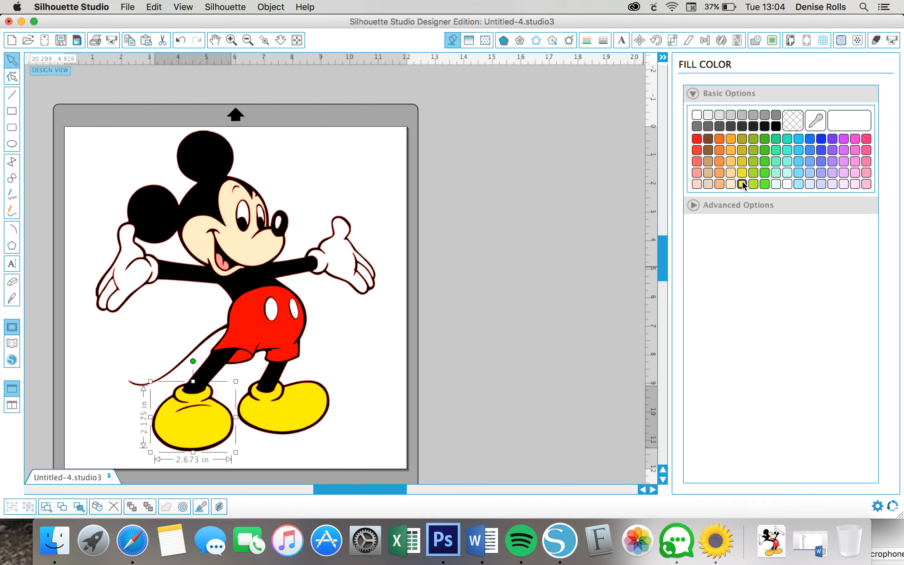
Select the black-filled silhouette by its fill colour and move it off the page, beside the mat.
{"action": "left_click", "coordinate": [79, 506]}
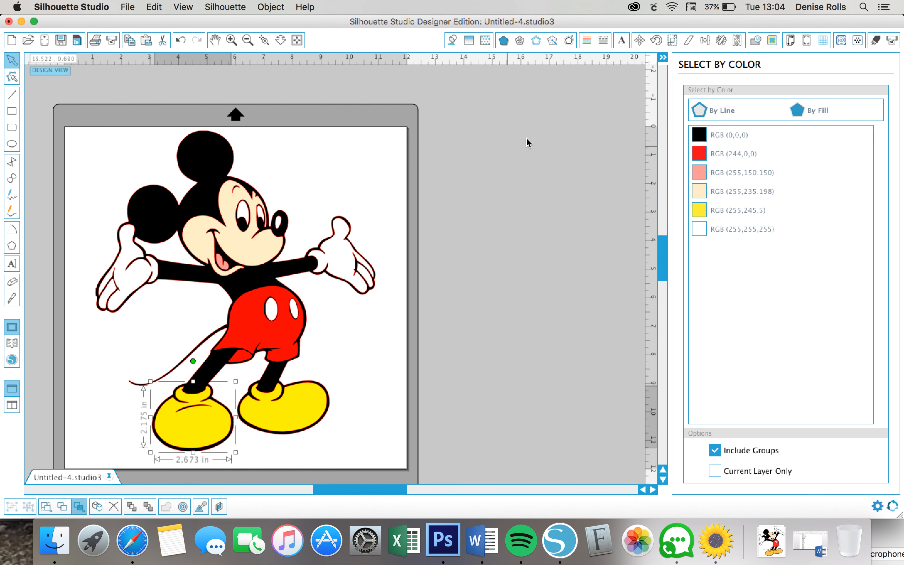
{"action": "left_click", "coordinate": [713, 110]}
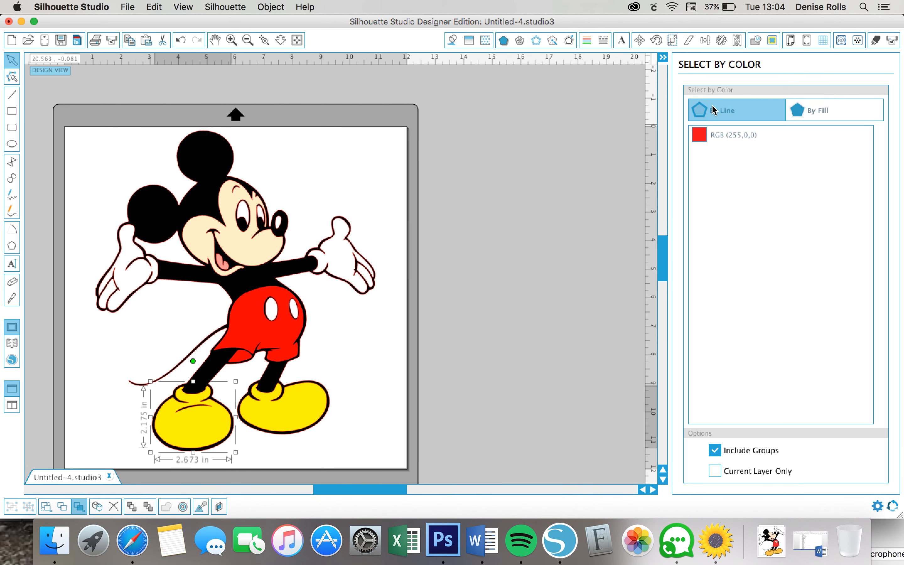
{"action": "left_click", "coordinate": [816, 111]}
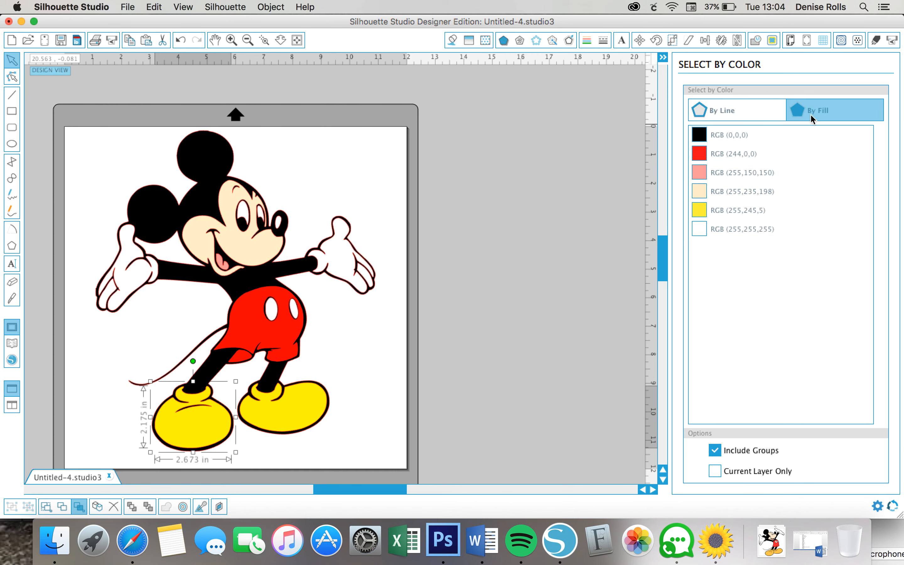
{"action": "left_click", "coordinate": [711, 129]}
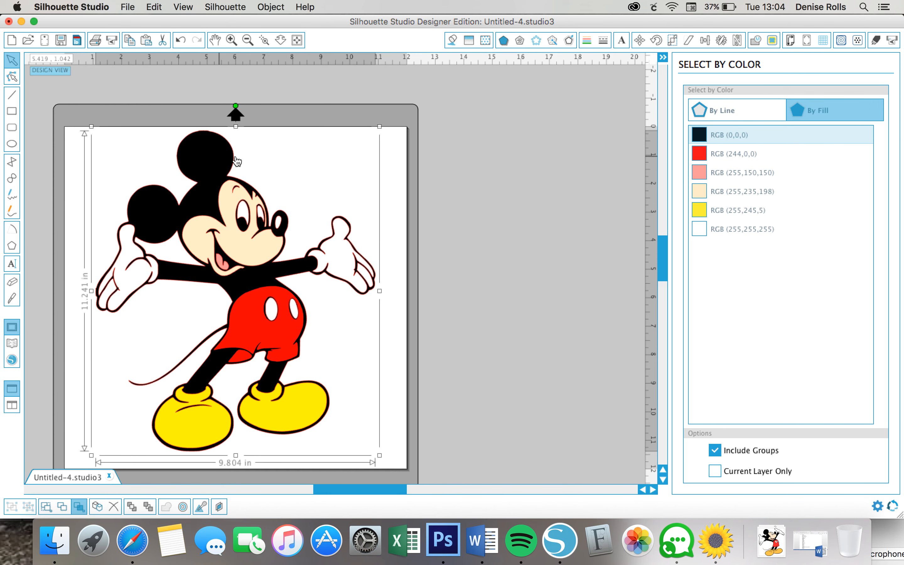
{"action": "left_click", "coordinate": [221, 173]}
{"action": "left_click_drag", "start_coordinate": [222, 173], "coordinate": [562, 124]}
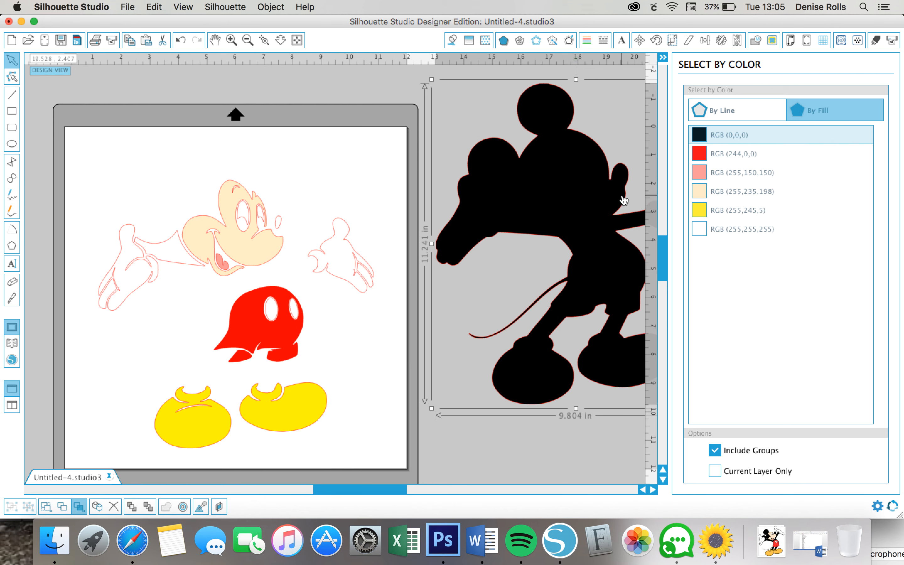
Select all red-filled pieces by colour, make them one compound path and place them on the black silhouette.
{"action": "left_click", "coordinate": [730, 154]}
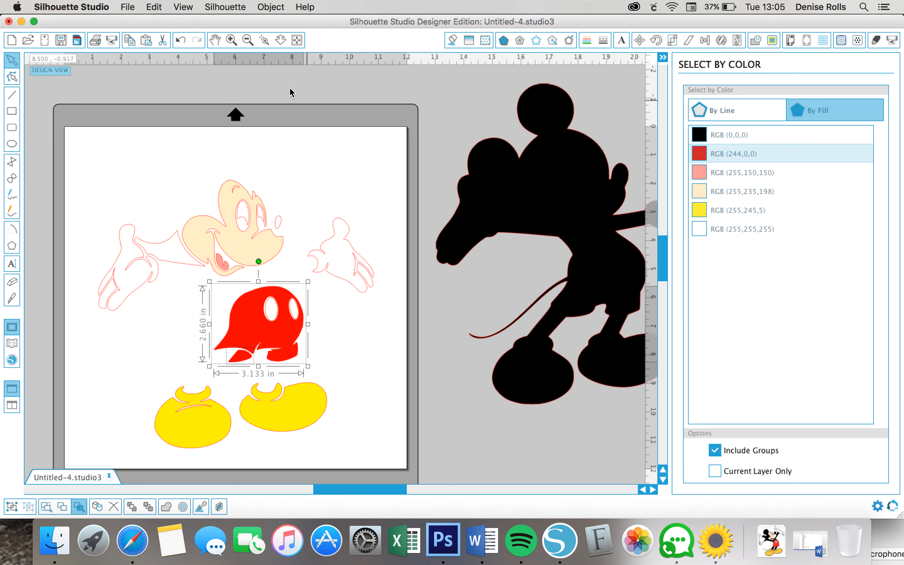
{"action": "left_click", "coordinate": [270, 7]}
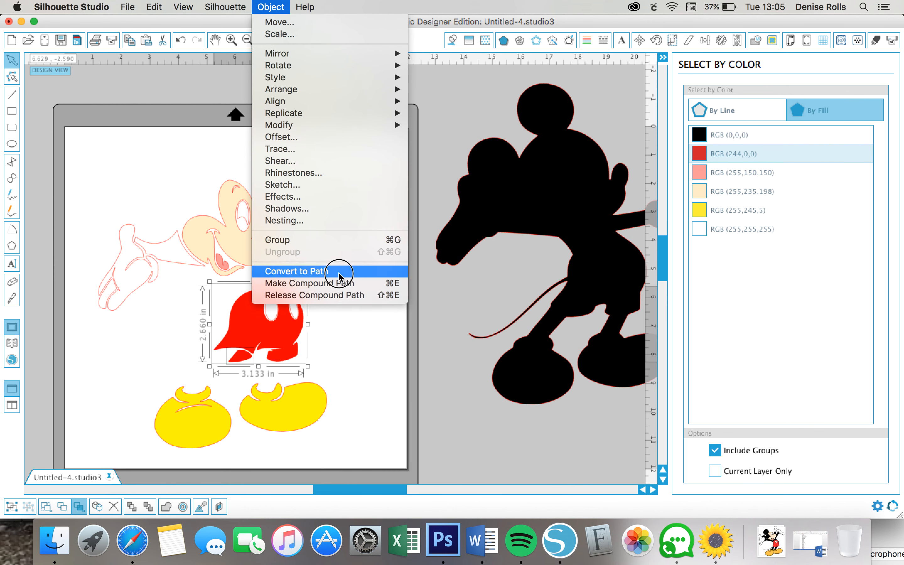
{"action": "left_click", "coordinate": [341, 283]}
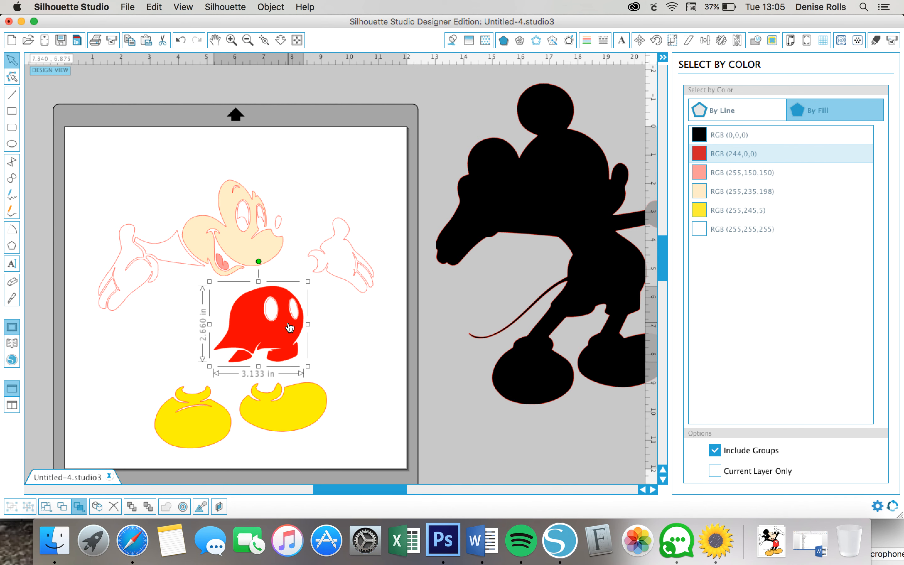
{"action": "left_click_drag", "start_coordinate": [288, 318], "coordinate": [631, 281]}
{"action": "left_click_drag", "start_coordinate": [630, 281], "coordinate": [630, 281]}
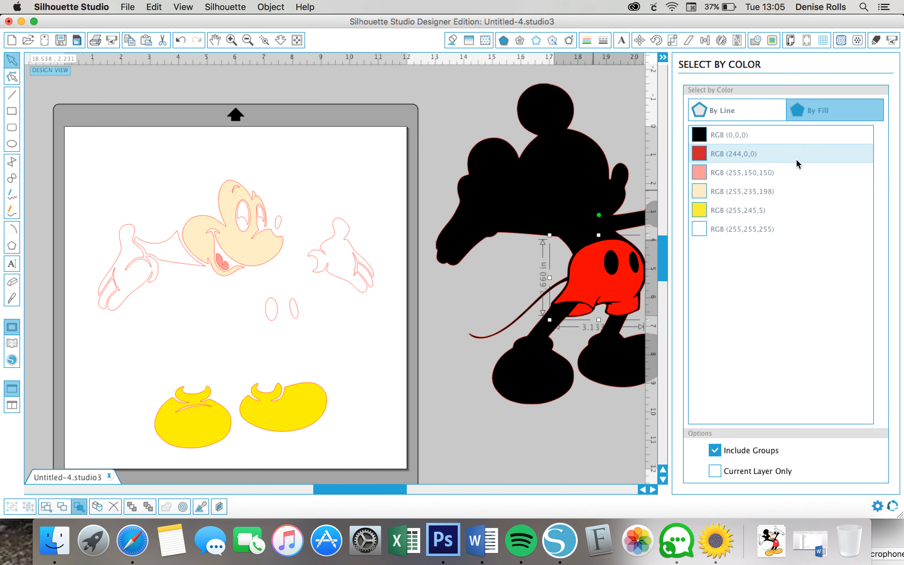
Select the cream-filled face by colour and move it with the pink tongue onto the black silhouette's head.
{"action": "left_click", "coordinate": [783, 171]}
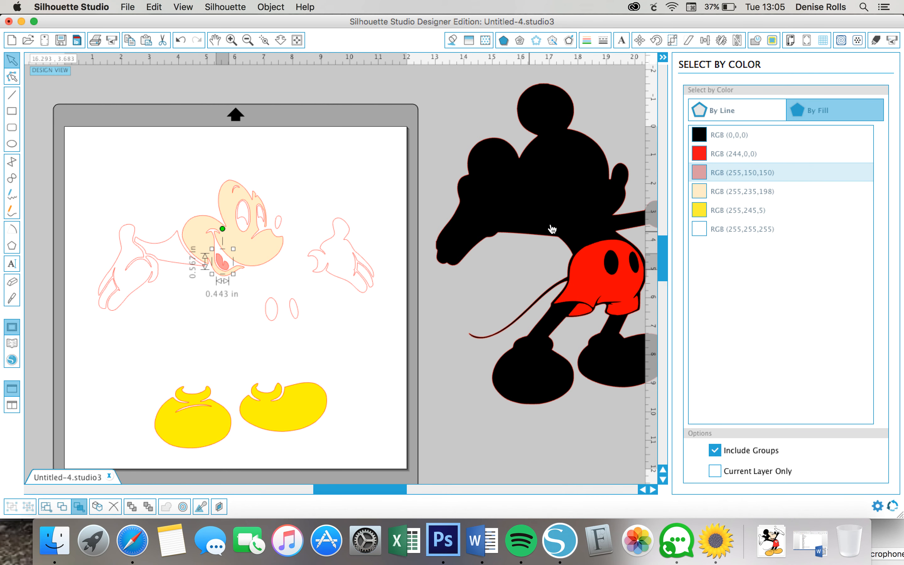
{"action": "left_click", "coordinate": [257, 251]}
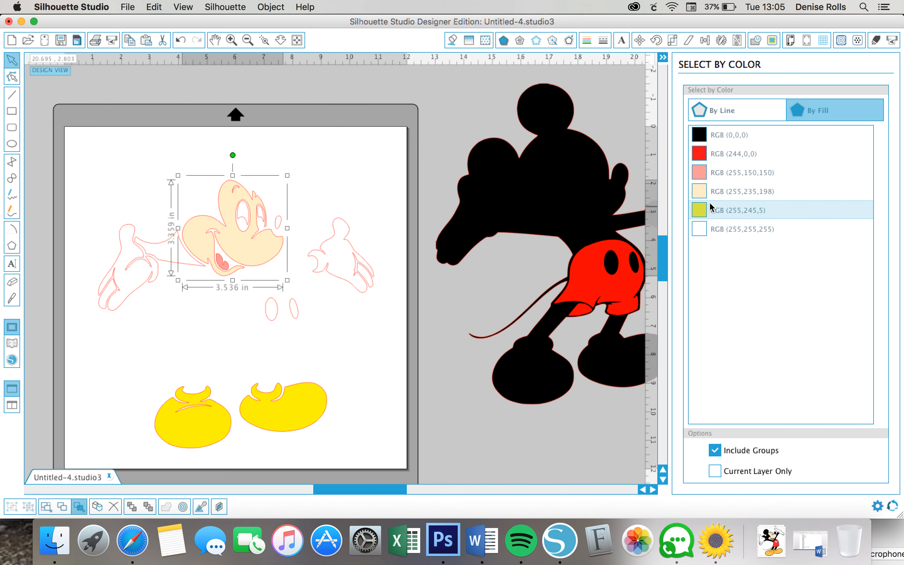
{"action": "left_click", "coordinate": [707, 193]}
{"action": "left_click_drag", "start_coordinate": [235, 291], "coordinate": [581, 205]}
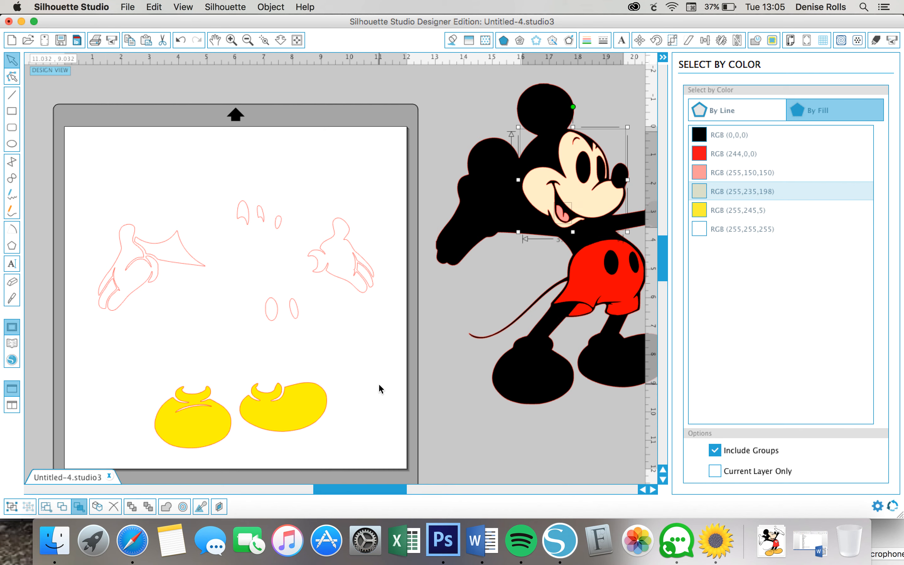
Select both yellow shoes by fill colour, make them one compound path and place them on the silhouette's feet.
{"action": "left_click", "coordinate": [705, 208]}
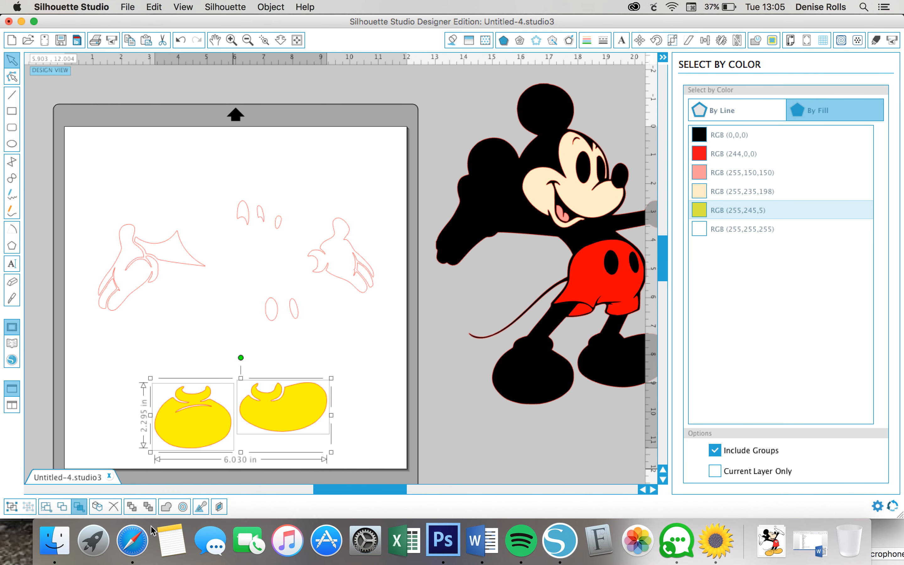
{"action": "left_click", "coordinate": [259, 8]}
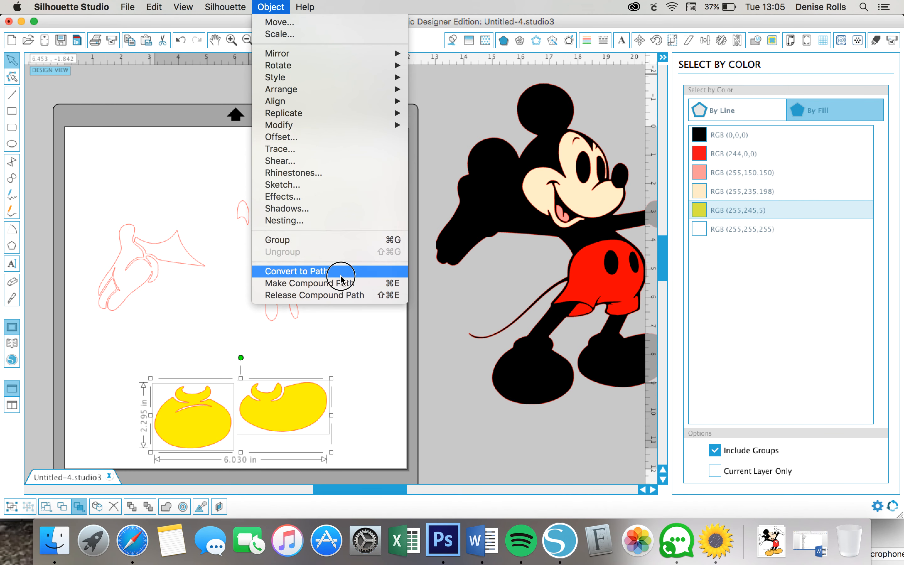
{"action": "left_click", "coordinate": [341, 284]}
{"action": "left_click_drag", "start_coordinate": [302, 394], "coordinate": [647, 346]}
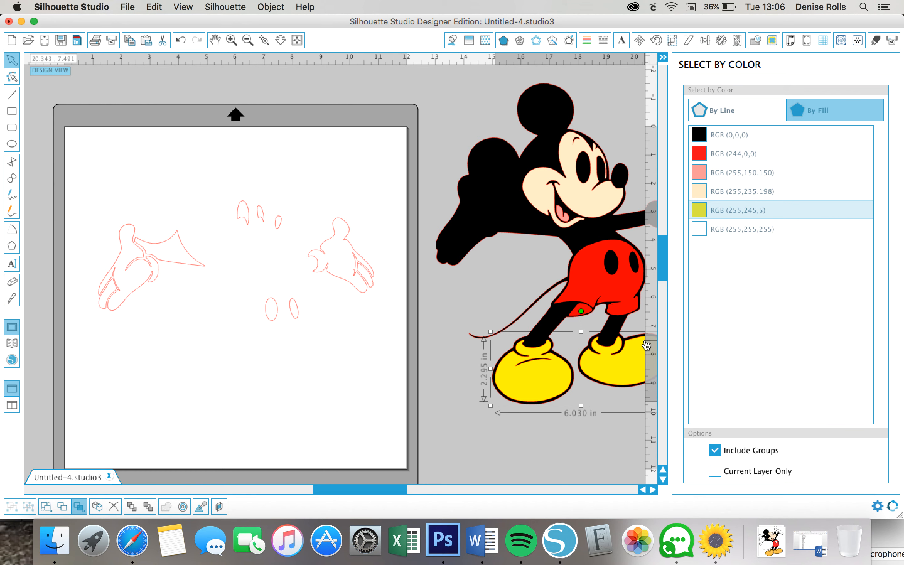
Select all white-filled pieces by colour, make them one compound path and align them on the black silhouette.
{"action": "left_click", "coordinate": [730, 230]}
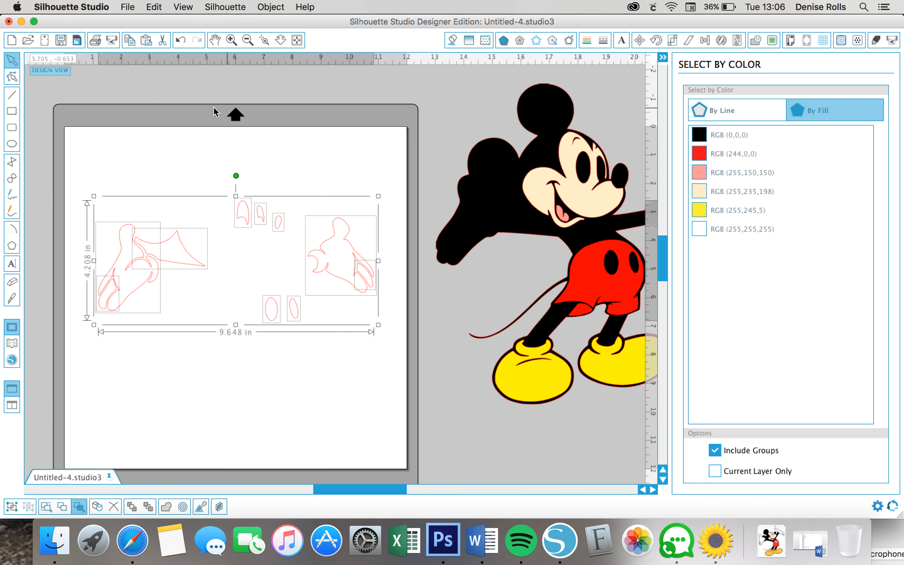
{"action": "left_click", "coordinate": [270, 6]}
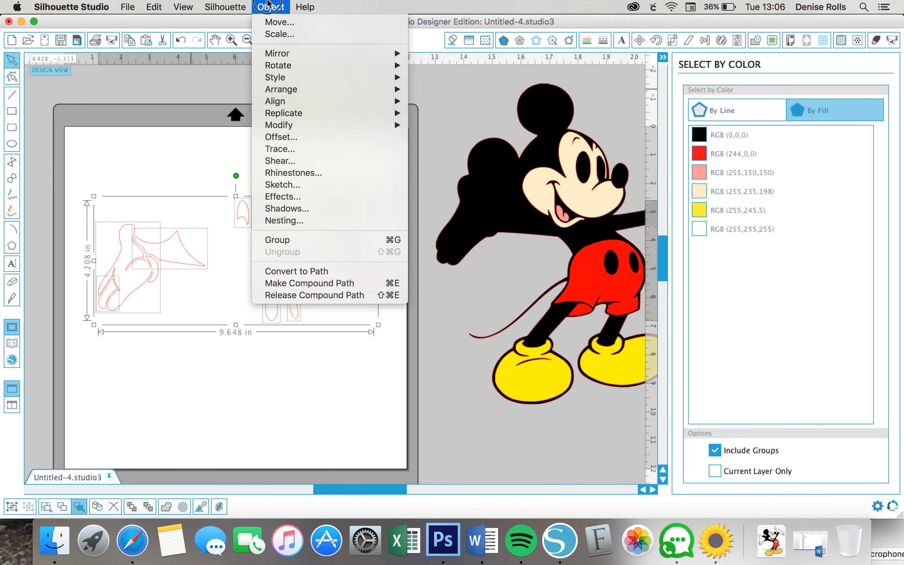
{"action": "left_click", "coordinate": [334, 283]}
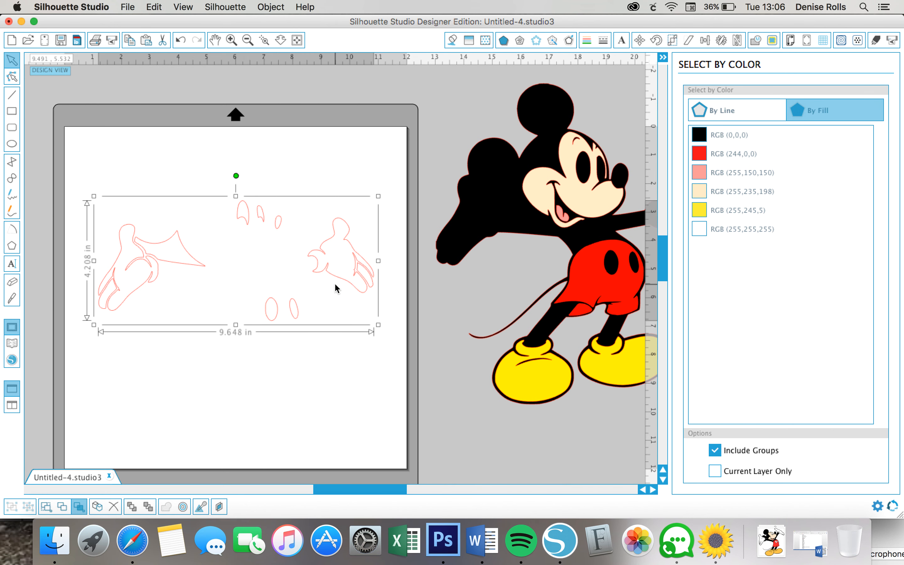
{"action": "scroll", "coordinate": [335, 288], "scroll_direction": "right", "scroll_amount": 5}
{"action": "left_click", "coordinate": [250, 255]}
{"action": "left_click_drag", "start_coordinate": [250, 256], "coordinate": [589, 206]}
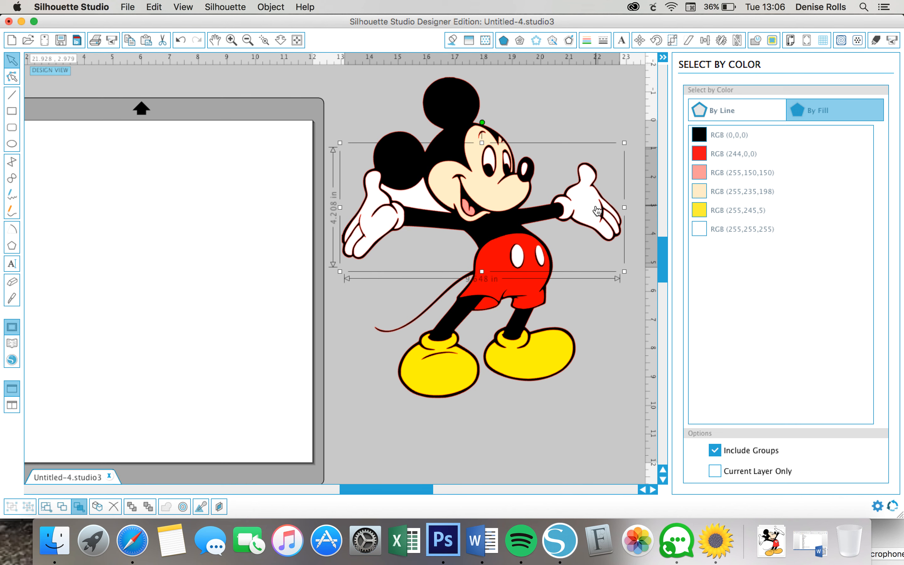
Draw a rectangle about 12.1 by 12.1 in over the empty page and fill it with bright magenta-purple.
{"action": "left_click", "coordinate": [12, 112]}
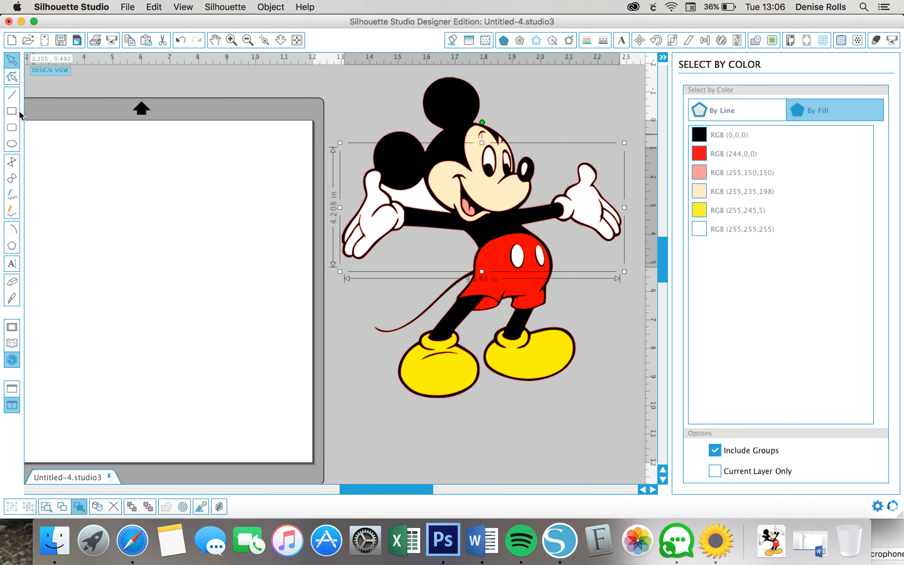
{"action": "scroll", "coordinate": [94, 112], "scroll_direction": "left", "scroll_amount": 5}
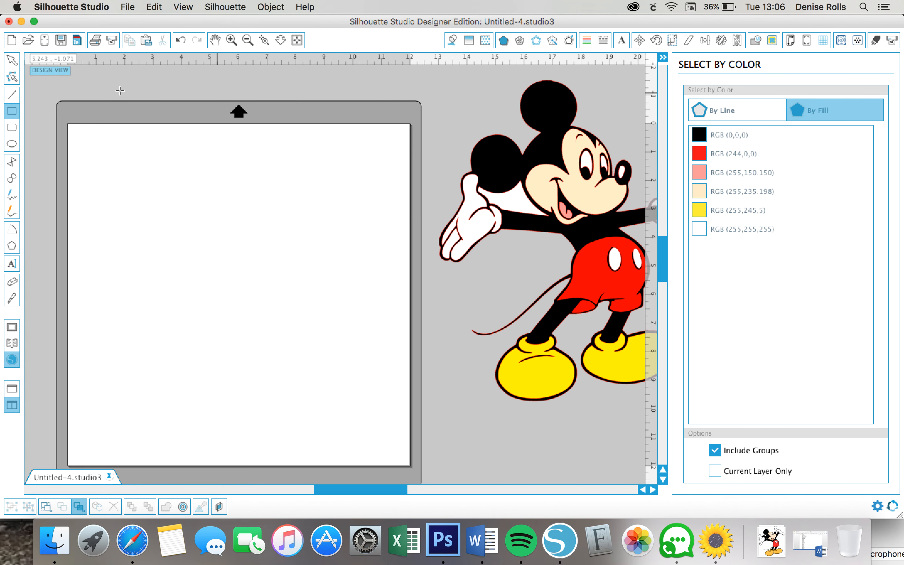
{"action": "left_click_drag", "start_coordinate": [81, 120], "coordinate": [427, 464]}
{"action": "left_click", "coordinate": [11, 61]}
{"action": "left_click", "coordinate": [149, 172]}
{"action": "left_click", "coordinate": [169, 130]}
{"action": "left_click", "coordinate": [175, 121]}
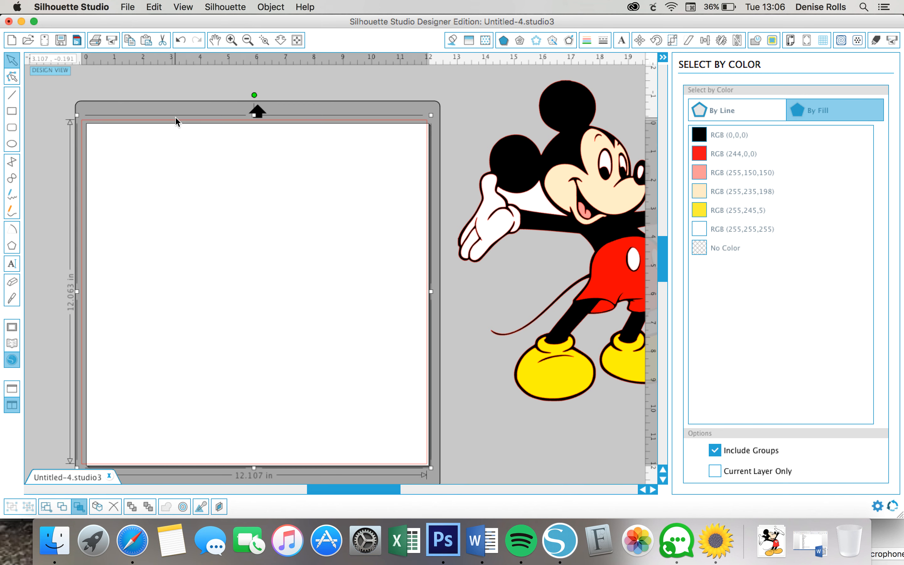
{"action": "left_click", "coordinate": [452, 40]}
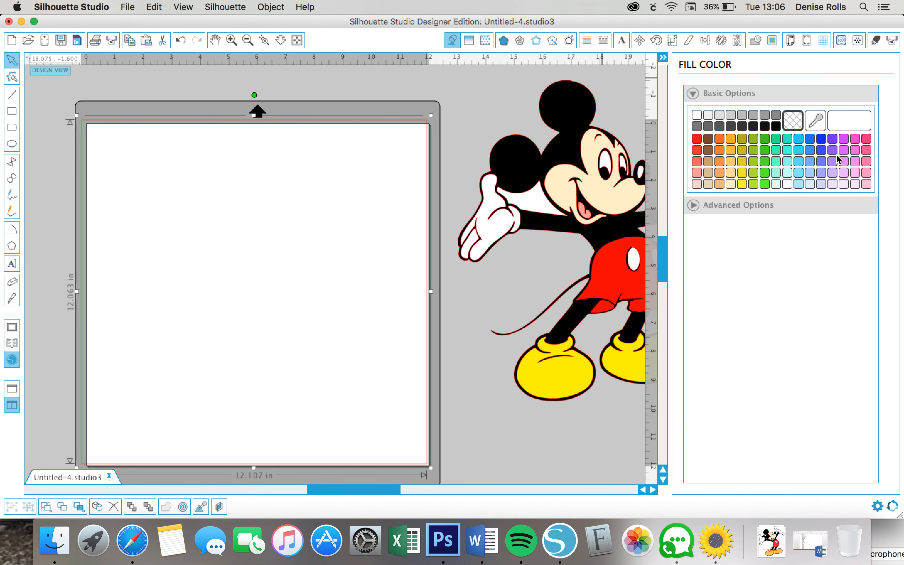
{"action": "left_click", "coordinate": [843, 140]}
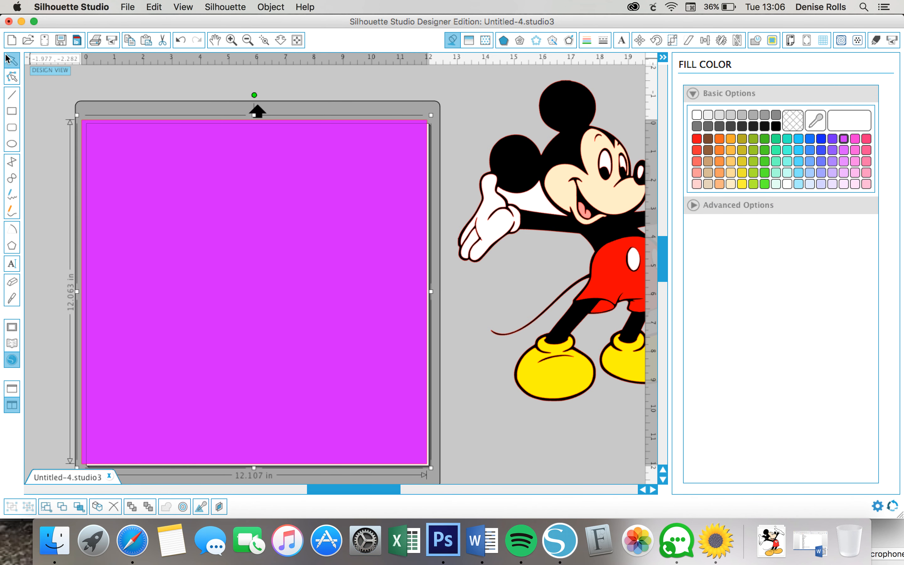
Send the magenta rectangle to the back and move the whole assembled Mickey figure onto it.
{"action": "left_click_drag", "start_coordinate": [481, 87], "coordinate": [692, 431]}
{"action": "left_click_drag", "start_coordinate": [555, 268], "coordinate": [481, 287]}
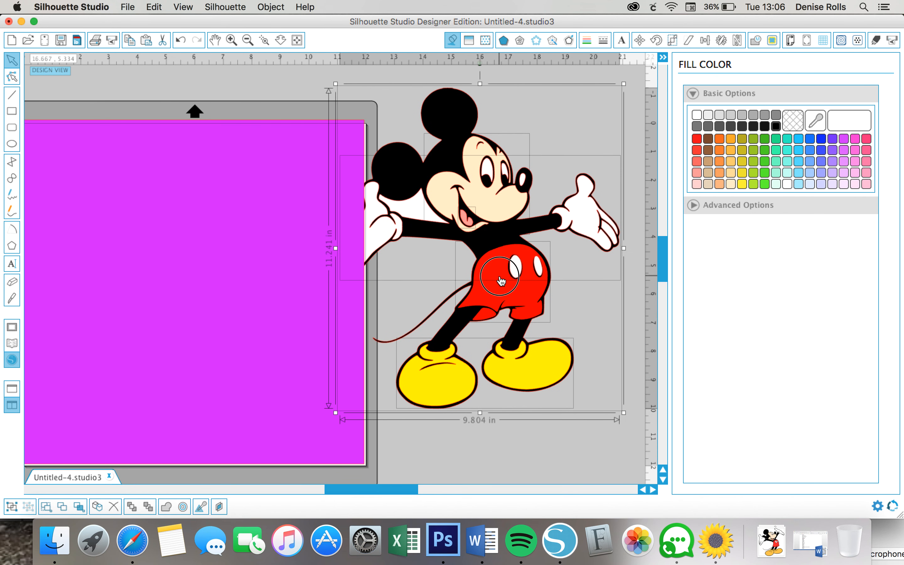
{"action": "left_click", "coordinate": [169, 335]}
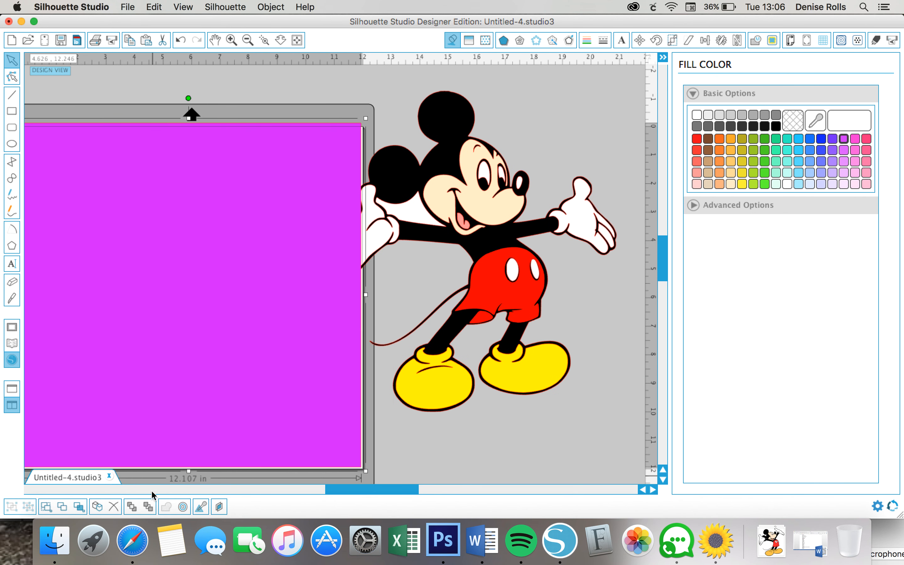
{"action": "left_click", "coordinate": [149, 506]}
{"action": "left_click_drag", "start_coordinate": [611, 116], "coordinate": [372, 419]}
{"action": "left_click_drag", "start_coordinate": [504, 304], "coordinate": [278, 343]}
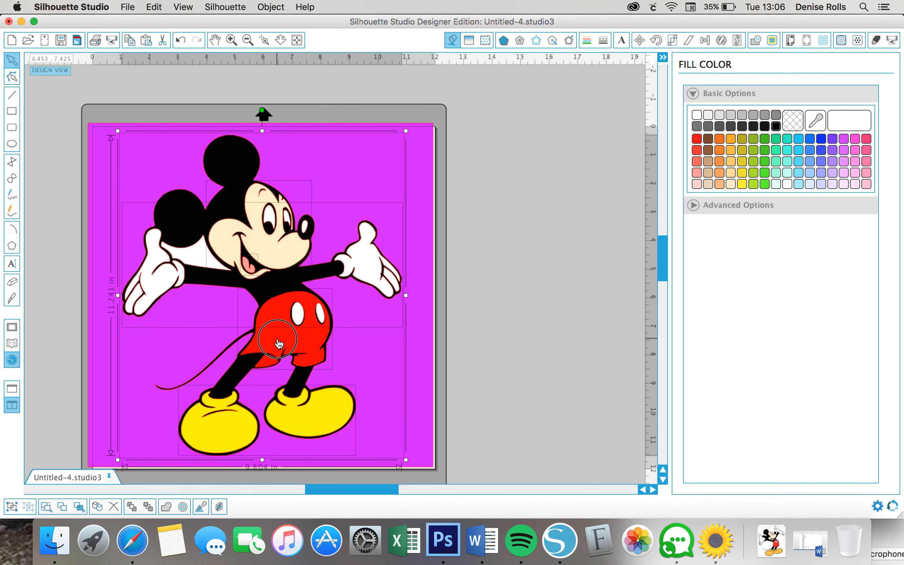
Release the compound path of the white pieces so the gloves and the piece beside the cheek are separate.
{"action": "left_click", "coordinate": [540, 249]}
{"action": "left_click", "coordinate": [371, 266]}
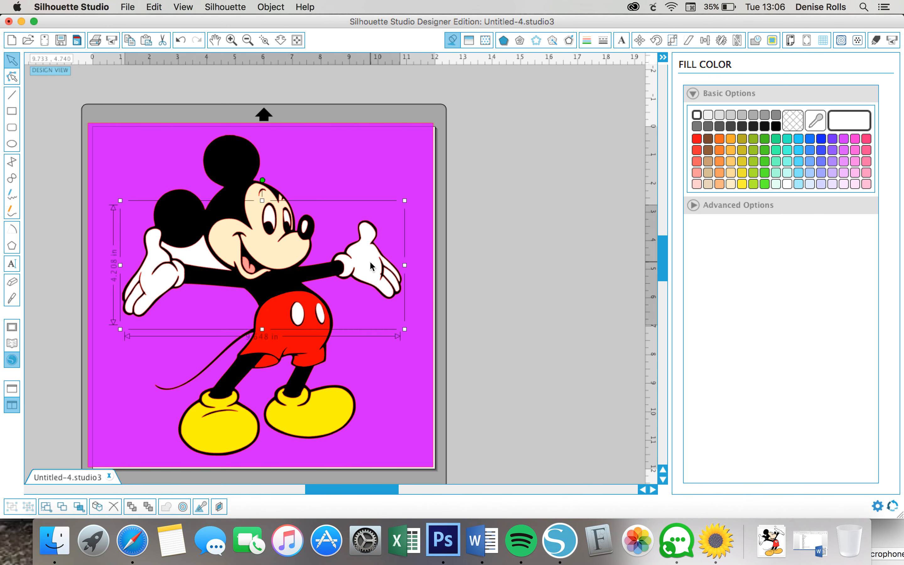
{"action": "key", "text": "super+shift+g"}
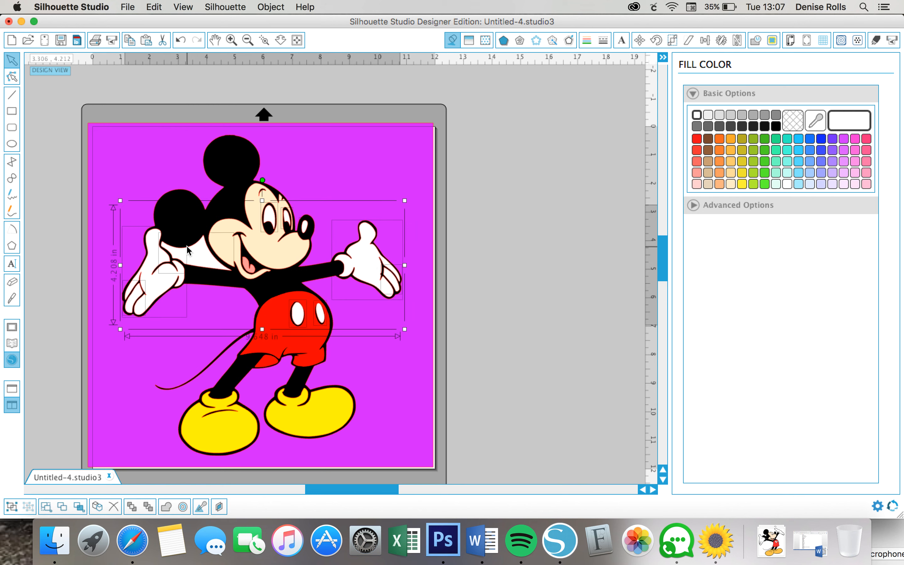
With the magenta rectangle moved off the page, combine the black silhouette and the white piece beside the cheek into a compound path behind the coloured pieces.
{"action": "left_click", "coordinate": [336, 182]}
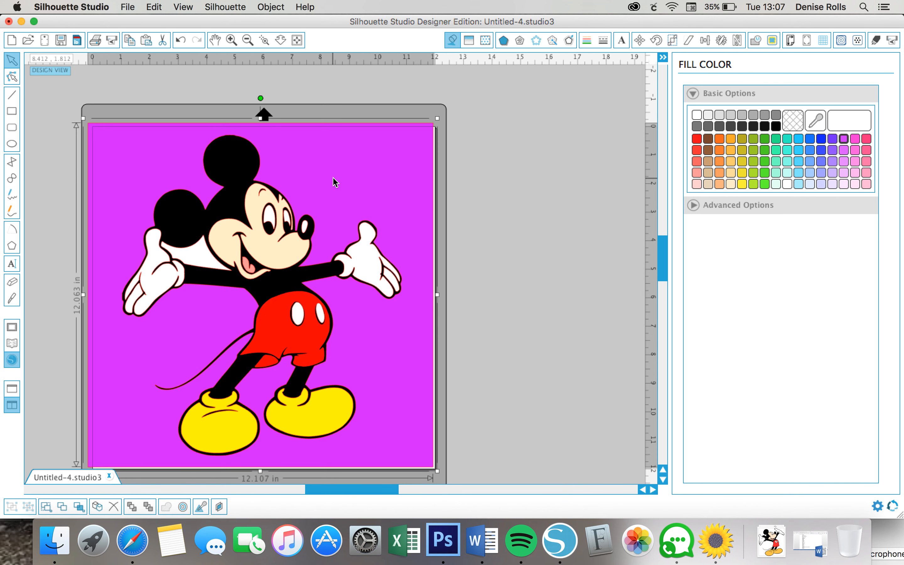
{"action": "left_click_drag", "start_coordinate": [183, 151], "coordinate": [615, 126]}
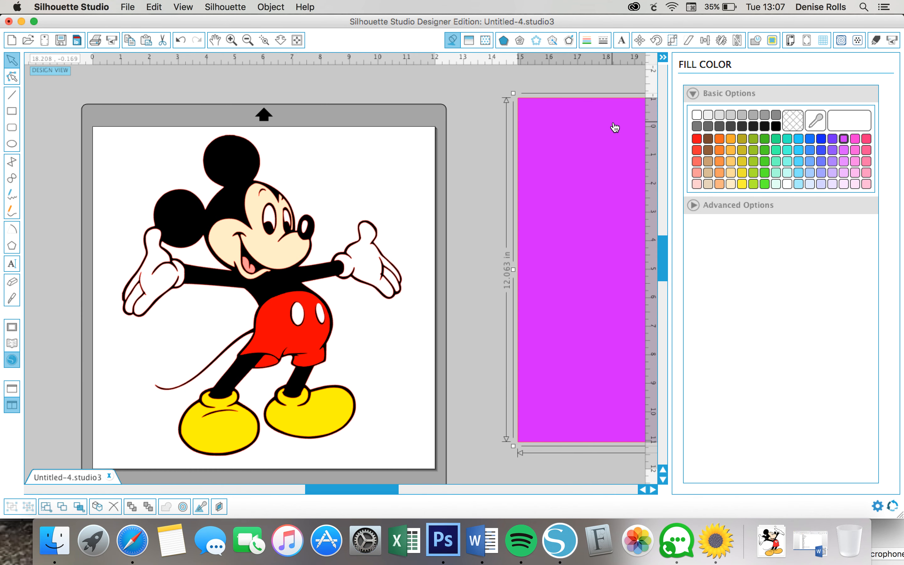
{"action": "left_click_drag", "start_coordinate": [164, 154], "coordinate": [202, 245]}
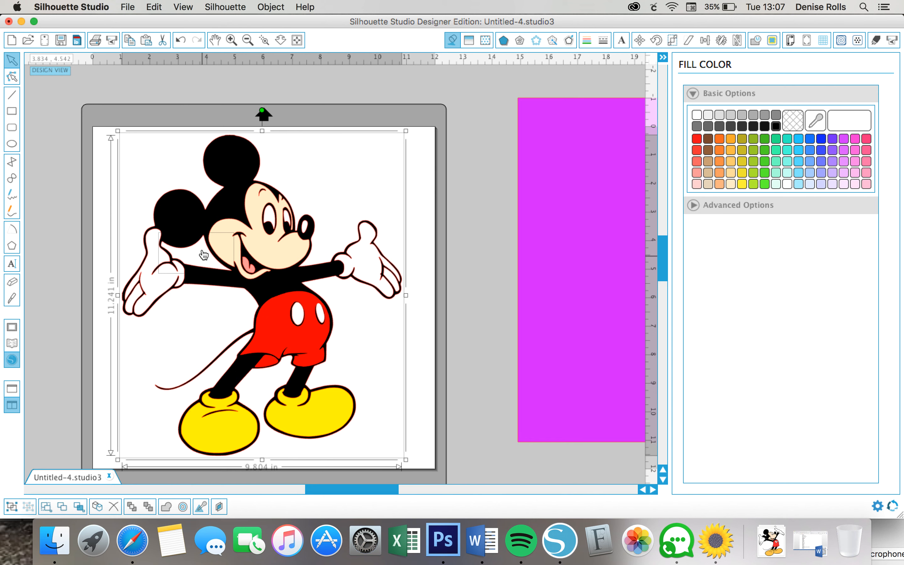
{"action": "left_click", "coordinate": [272, 5]}
{"action": "left_click", "coordinate": [305, 281]}
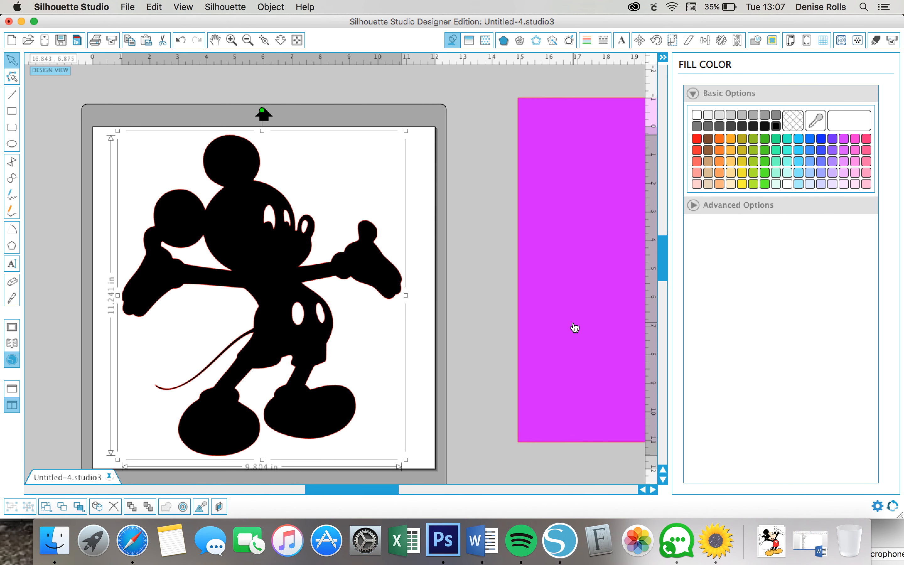
{"action": "key", "text": "super+z"}
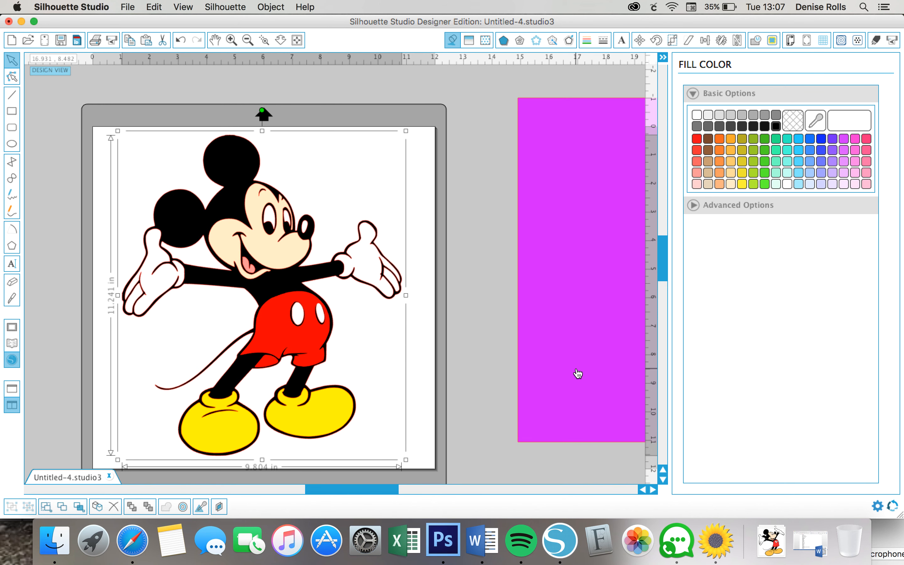
Move the magenta rectangle back over the page and send it behind the whole Mickey figure.
{"action": "left_click_drag", "start_coordinate": [577, 366], "coordinate": [364, 398]}
{"action": "left_click", "coordinate": [437, 461]}
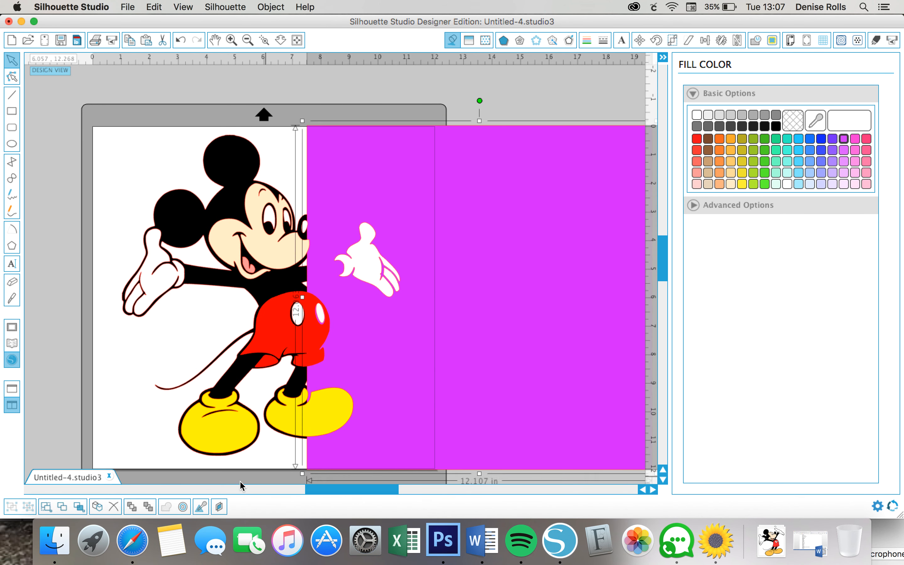
{"action": "left_click", "coordinate": [151, 507]}
{"action": "left_click_drag", "start_coordinate": [605, 333], "coordinate": [393, 338]}
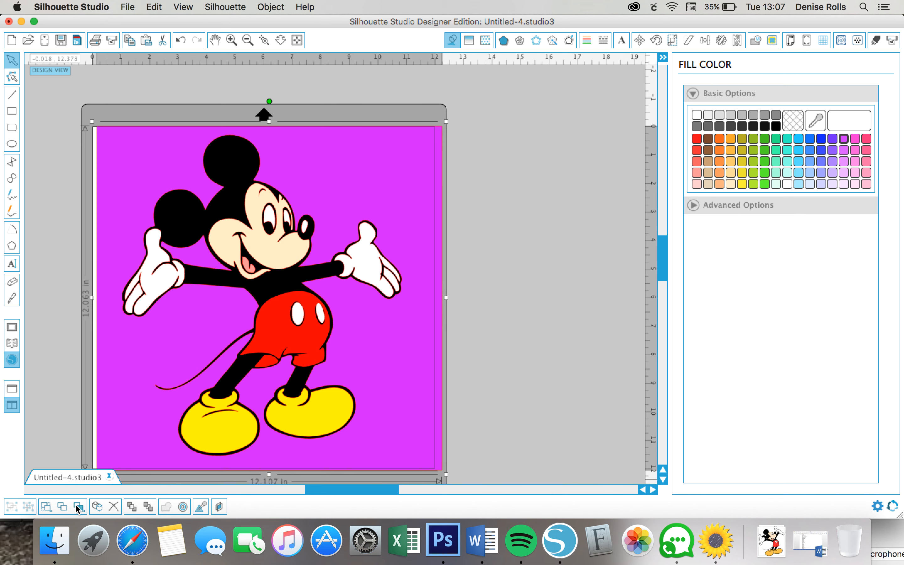
Select all white-filled pieces by fill colour, RGB (255,255,255), and rejoin them as one compound path.
{"action": "left_click", "coordinate": [78, 507]}
{"action": "left_click", "coordinate": [722, 250]}
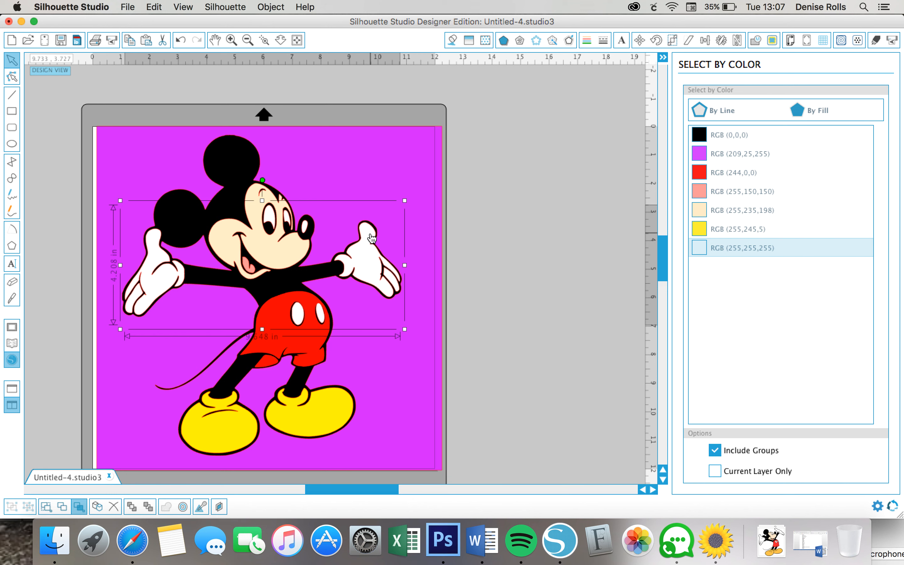
{"action": "left_click", "coordinate": [409, 183]}
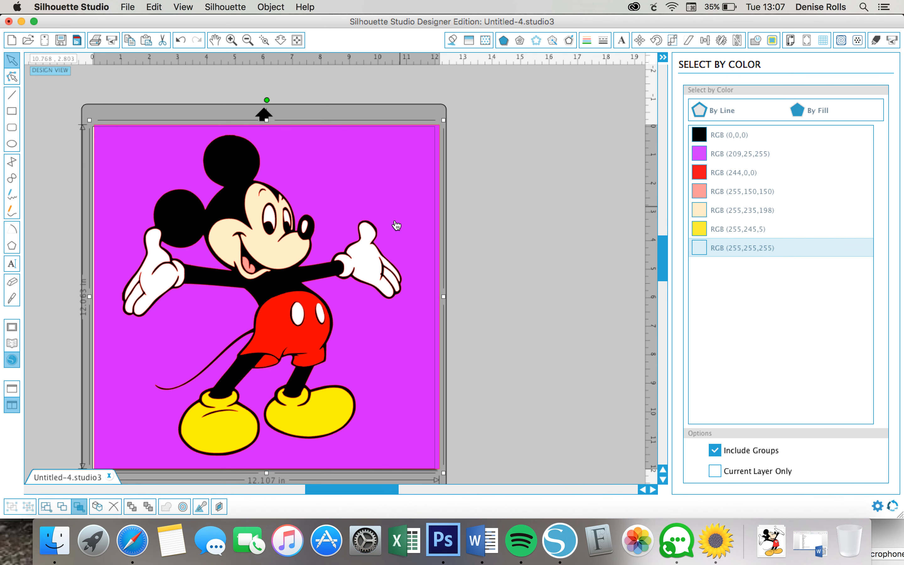
{"action": "left_click", "coordinate": [371, 259]}
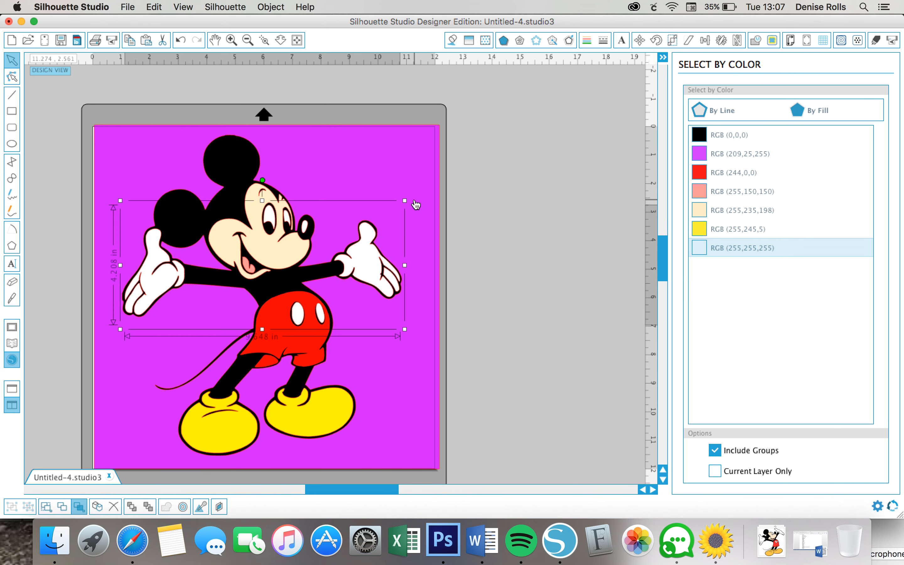
Move the magenta rectangle off the page and make the black silhouette and the white pieces one compound path.
{"action": "left_click_drag", "start_coordinate": [424, 165], "coordinate": [689, 134]}
{"action": "left_click_drag", "start_coordinate": [302, 163], "coordinate": [314, 298]}
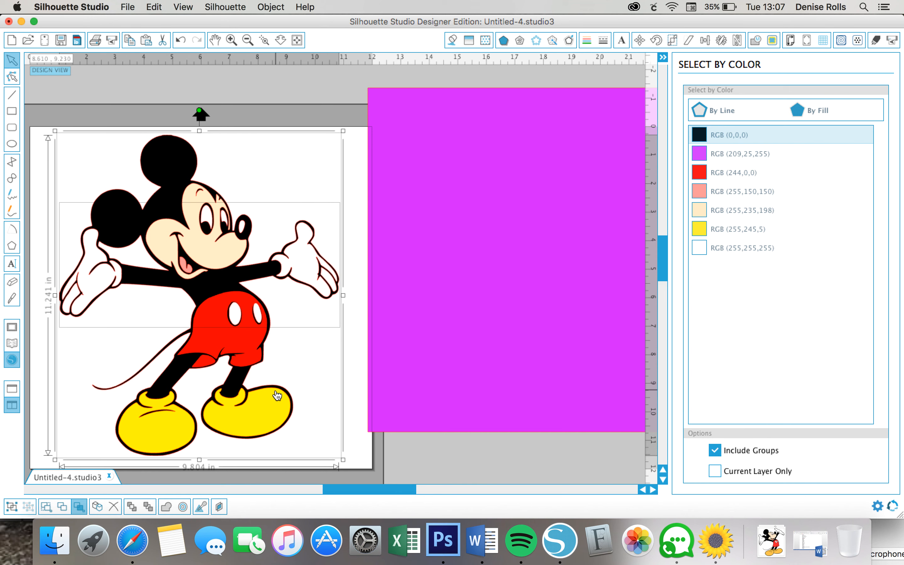
{"action": "left_click", "coordinate": [271, 6]}
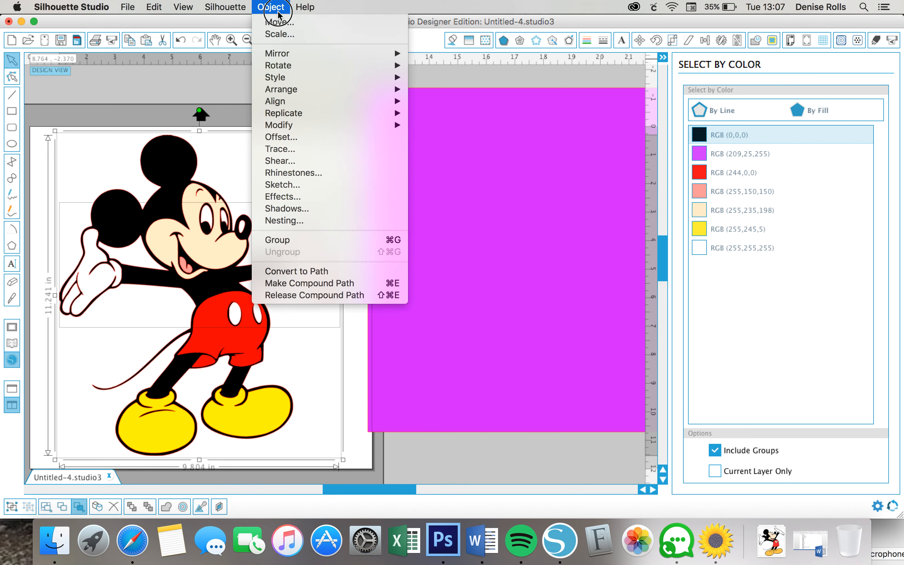
{"action": "left_click", "coordinate": [324, 282]}
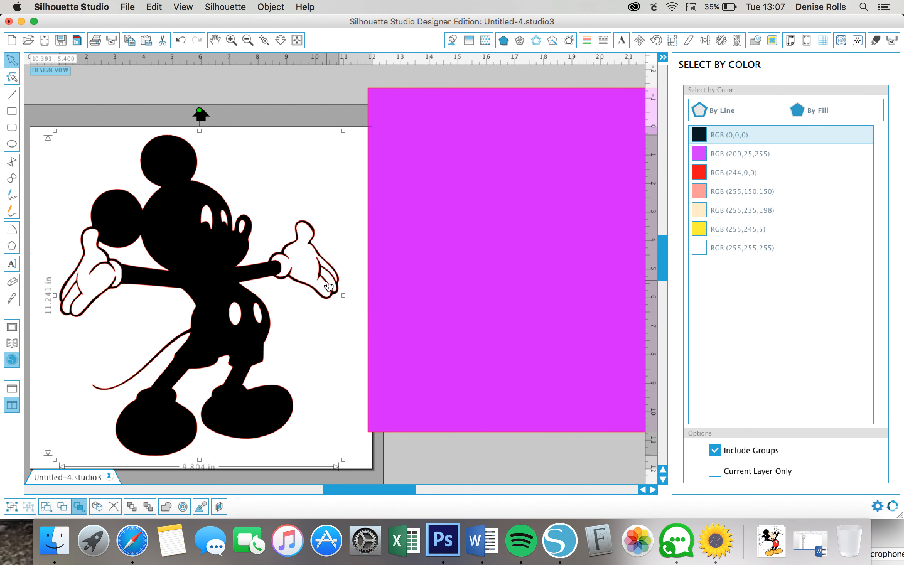
Send the combined black piece behind the coloured pieces and place the magenta rectangle behind the whole figure.
{"action": "left_click", "coordinate": [147, 508]}
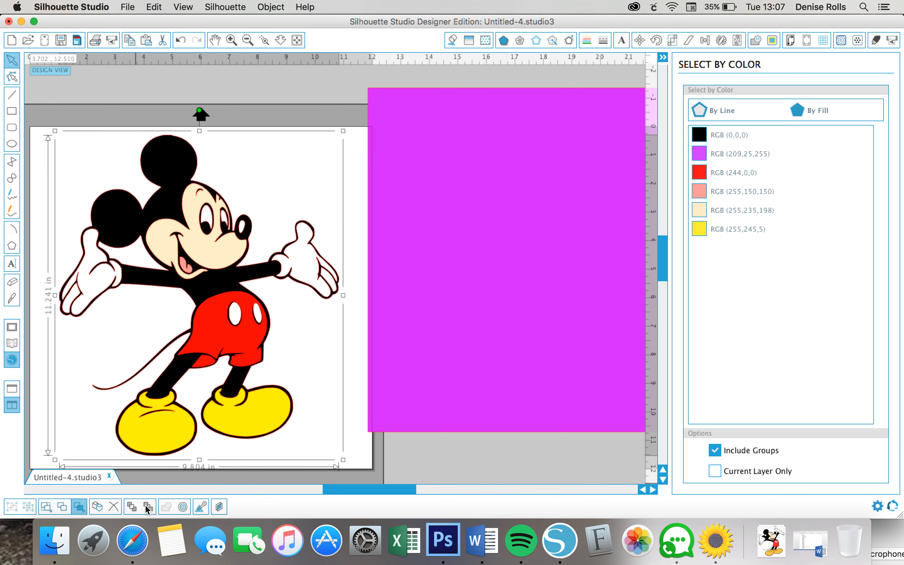
{"action": "left_click", "coordinate": [461, 354]}
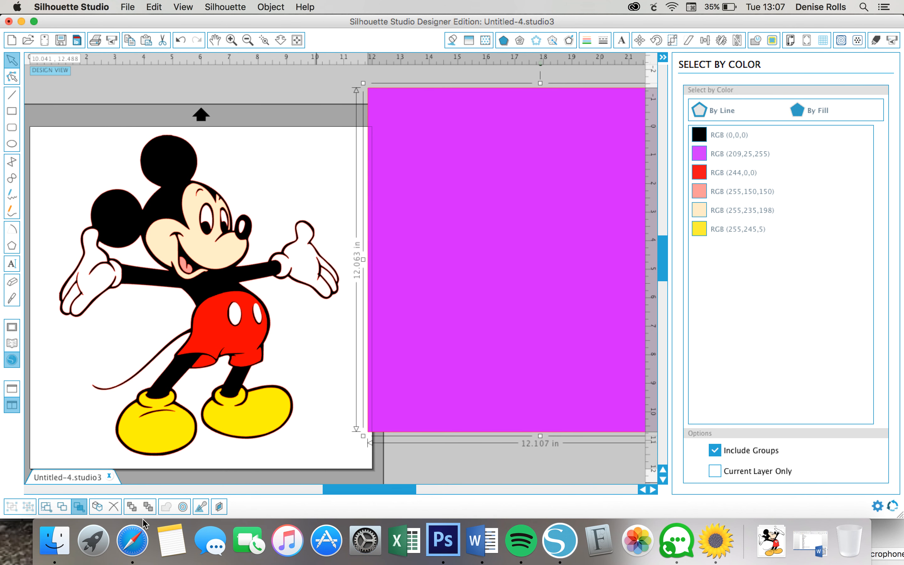
{"action": "left_click_drag", "start_coordinate": [513, 397], "coordinate": [173, 432]}
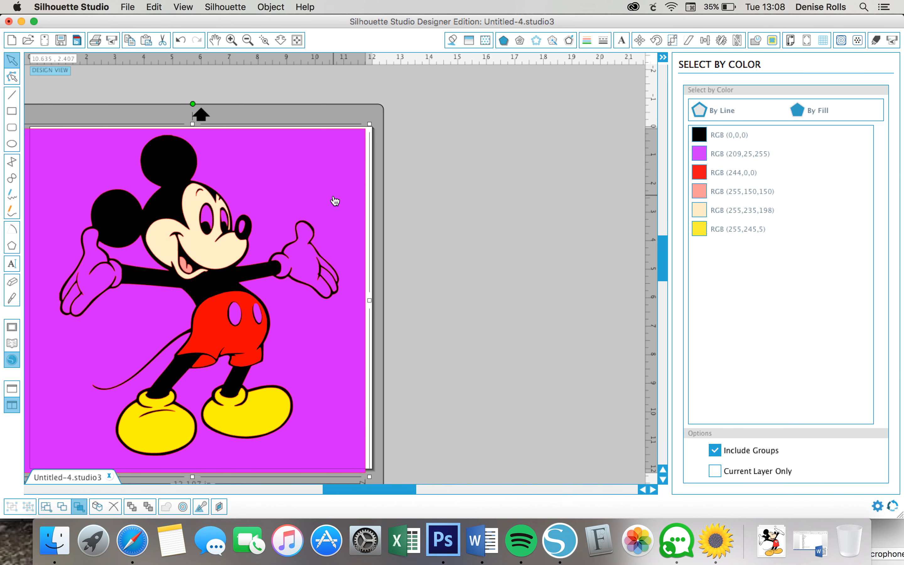
Undo the rectangle moves, the reordering and the compound path joining the silhouette with the white pieces.
{"action": "key", "text": "super+z"}
{"action": "key", "text": "super+z"}
{"action": "key", "text": "super+z"}
{"action": "key", "text": "super+z"}
{"action": "key", "text": "super+z"}
{"action": "key", "text": "super+z"}
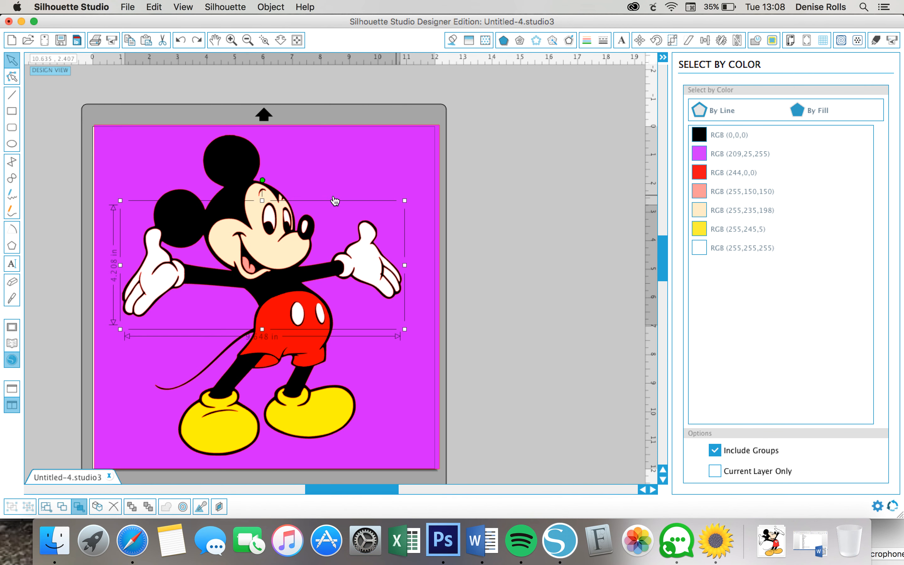
Pull the peach face, black silhouette, red shorts, yellow shoes, white pieces and pink tongue apart from one another.
{"action": "left_click", "coordinate": [526, 183]}
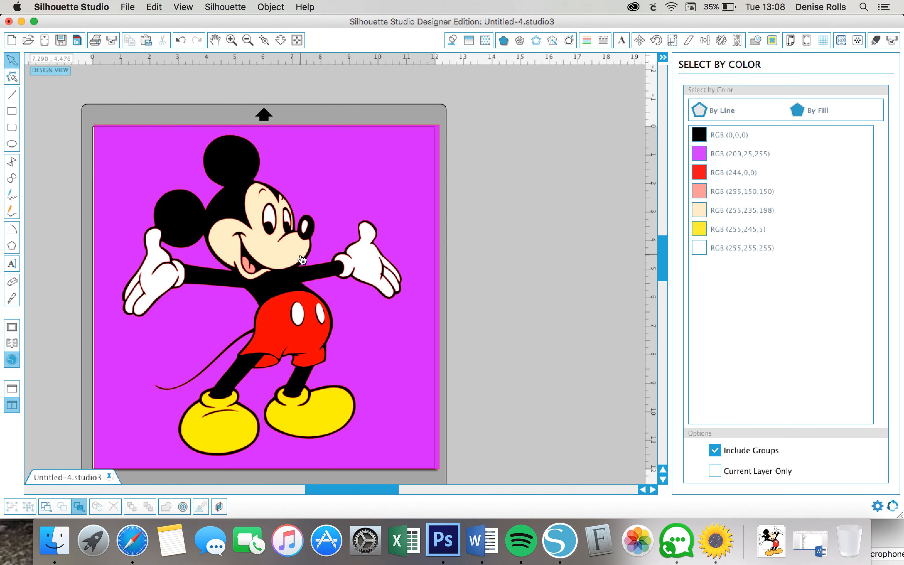
{"action": "left_click", "coordinate": [694, 249]}
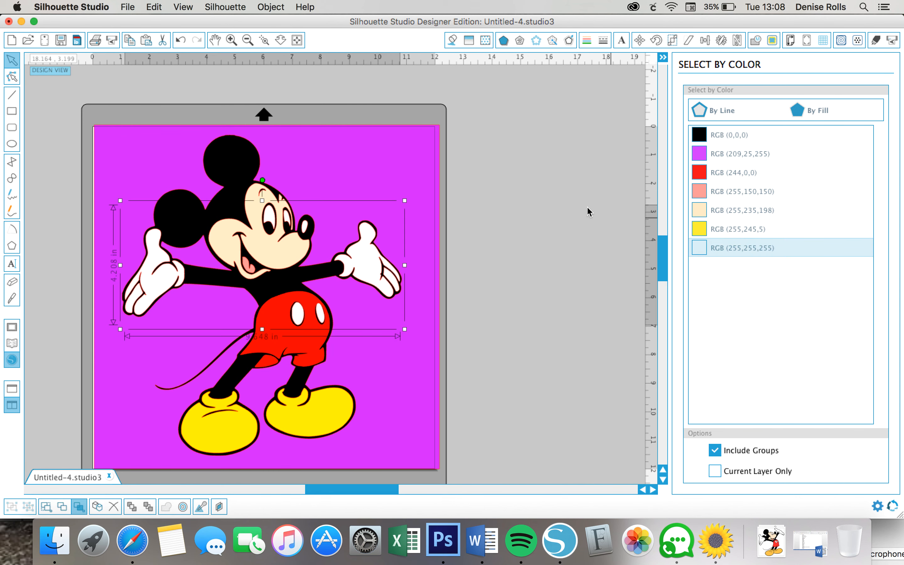
{"action": "left_click_drag", "start_coordinate": [270, 205], "coordinate": [386, 190]}
{"action": "left_click_drag", "start_coordinate": [248, 229], "coordinate": [222, 221]}
{"action": "left_click_drag", "start_coordinate": [318, 344], "coordinate": [419, 355]}
{"action": "left_click_drag", "start_coordinate": [345, 408], "coordinate": [480, 432]}
{"action": "left_click_drag", "start_coordinate": [287, 224], "coordinate": [569, 188]}
{"action": "left_click_drag", "start_coordinate": [254, 270], "coordinate": [485, 311]}
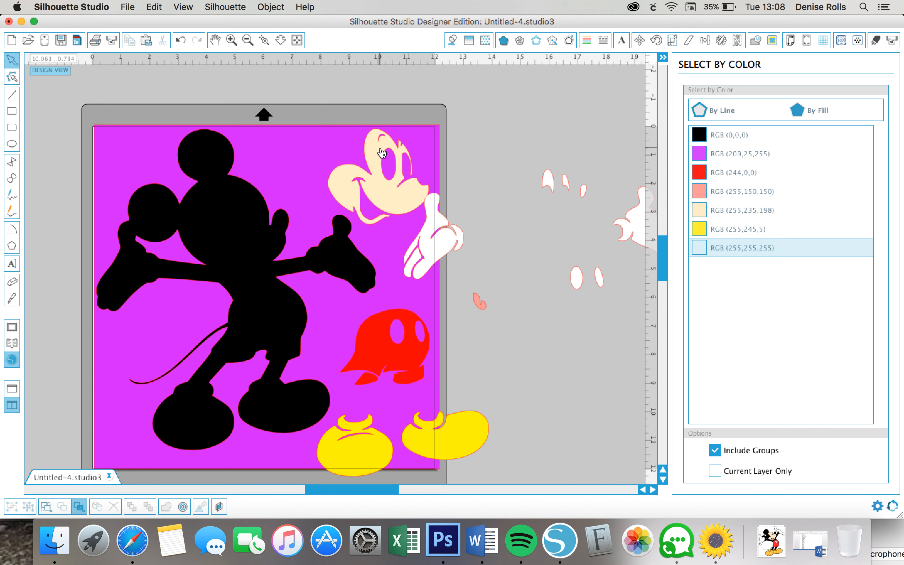
Undo all the moves that pulled the coloured pieces away from the figure.
{"action": "key", "text": "super+z"}
{"action": "key", "text": "super+z"}
{"action": "key", "text": "super+z"}
{"action": "key", "text": "super+z"}
{"action": "key", "text": "super+z"}
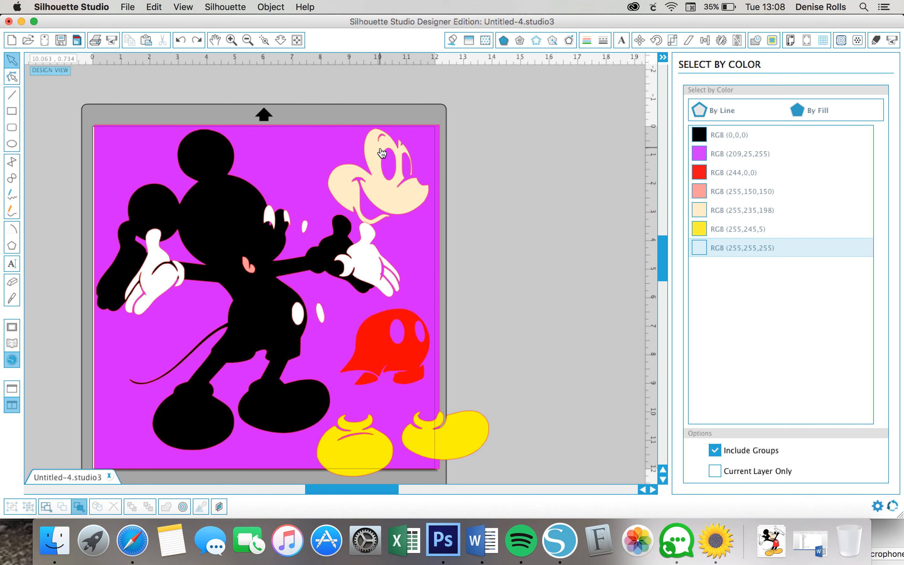
{"action": "key", "text": "super+z"}
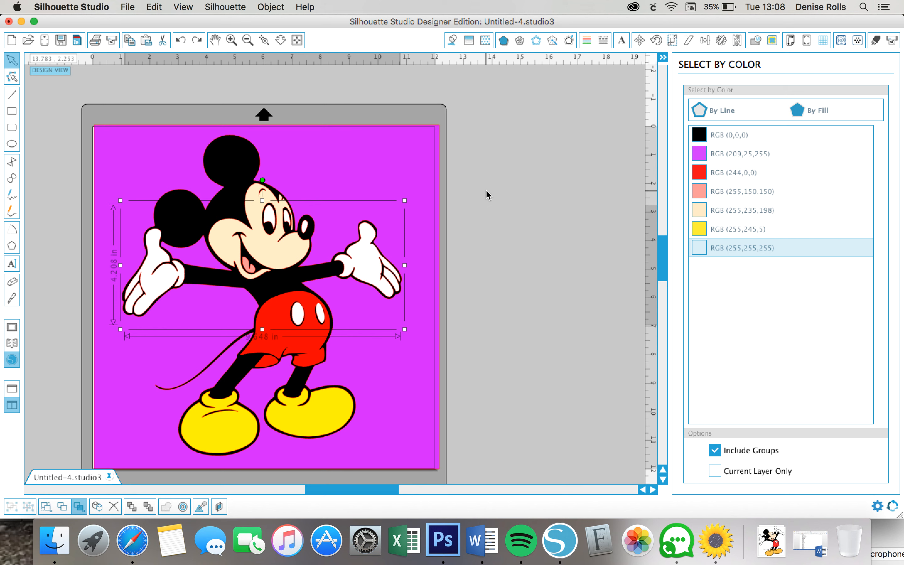
{"action": "left_click", "coordinate": [417, 128]}
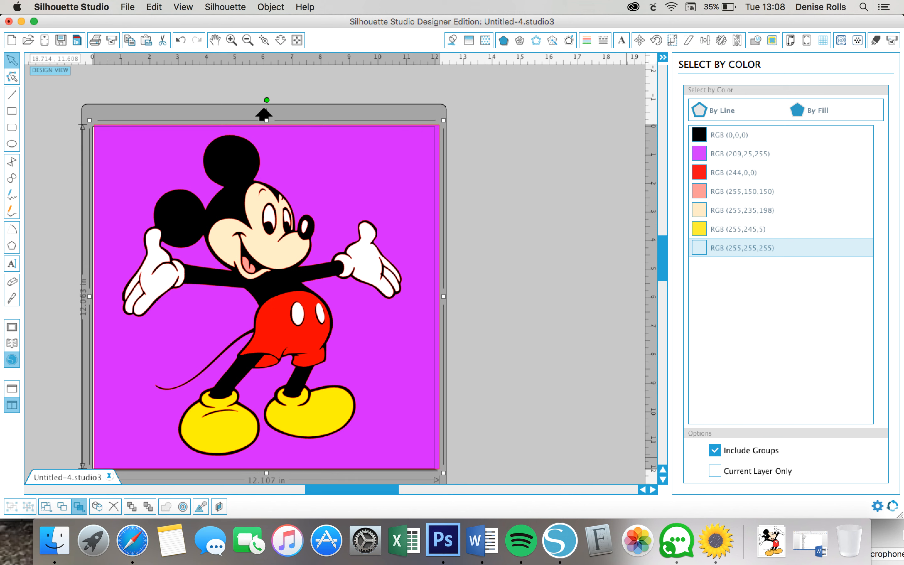
{"action": "left_click", "coordinate": [893, 537]}
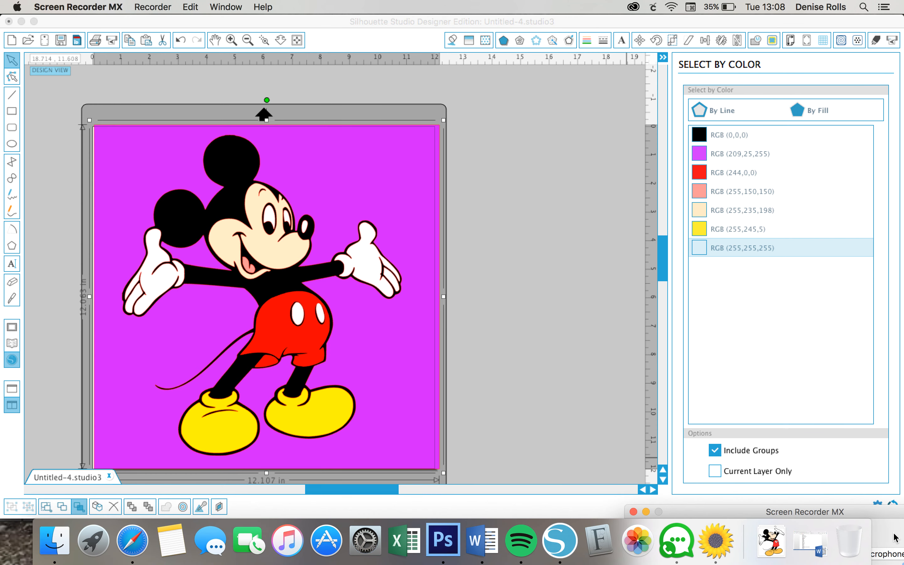